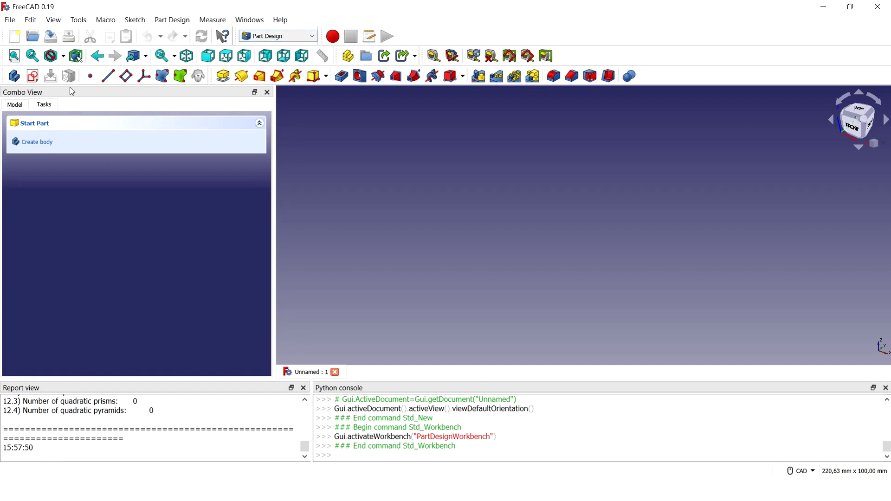
# Step: Start a new body sketch on the YZ plane and draw a rectangle from the origin
pyautogui.click(32, 76)
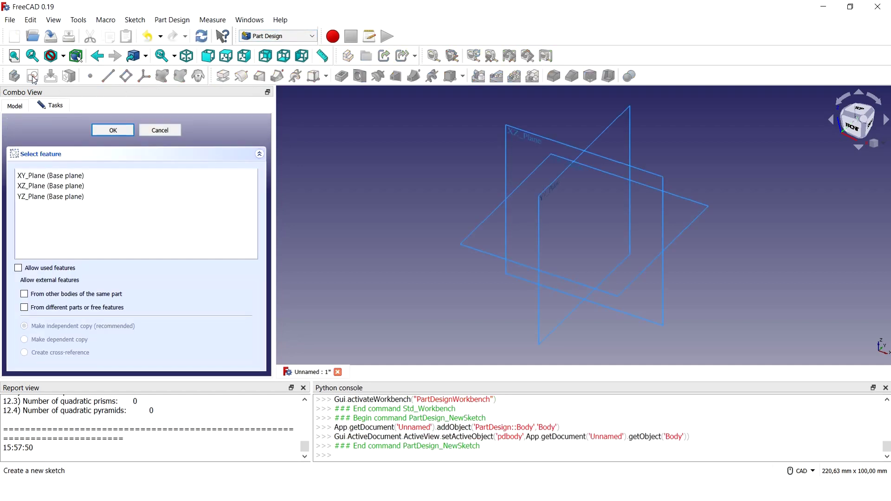
pyautogui.click(539, 218)
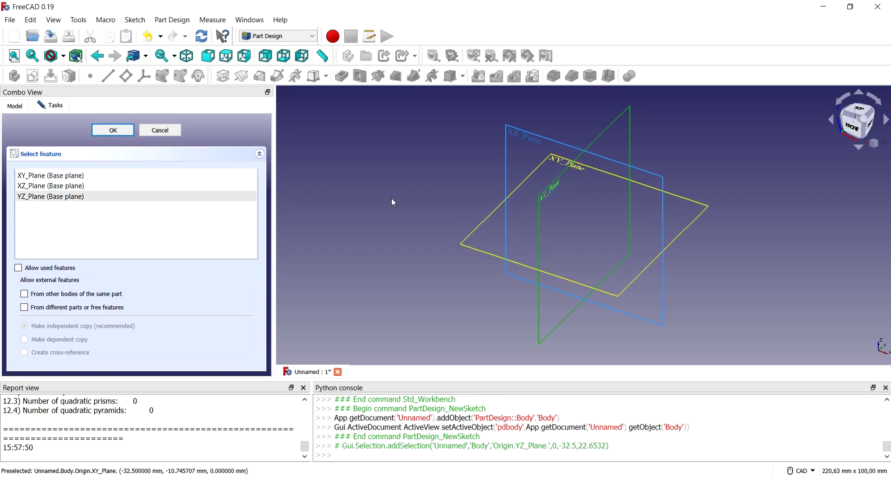
pyautogui.click(122, 133)
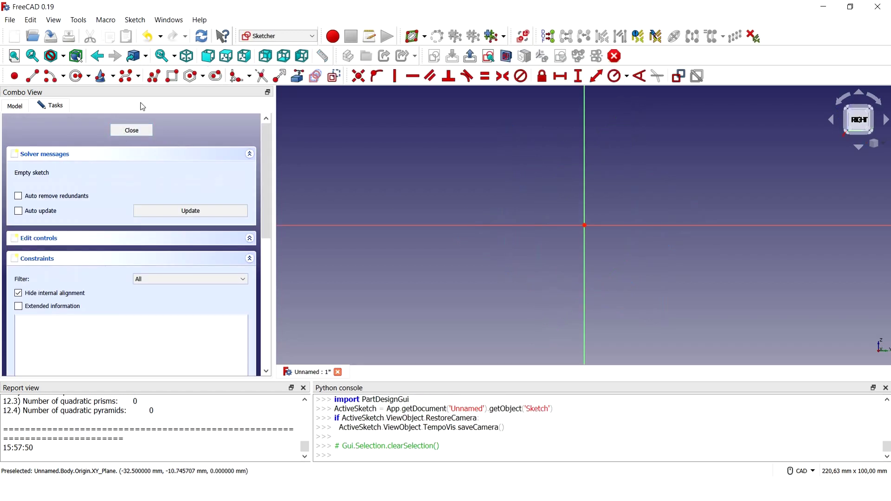
pyautogui.click(172, 76)
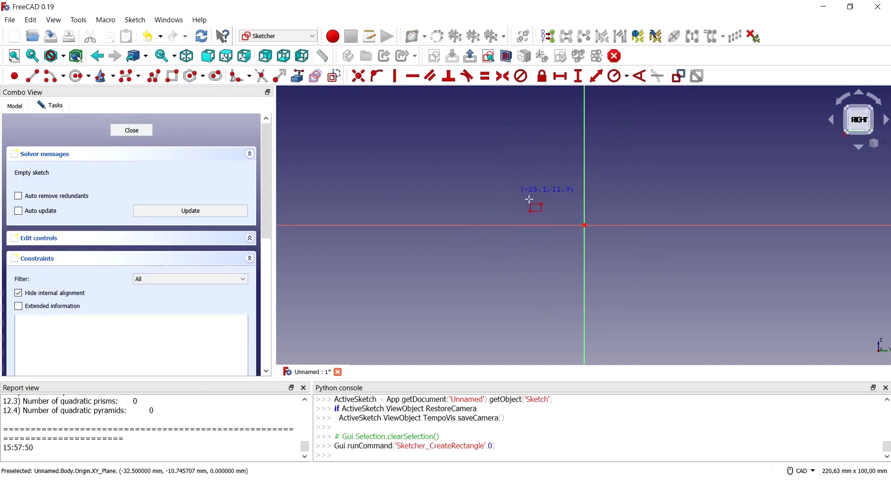
pyautogui.click(584, 225)
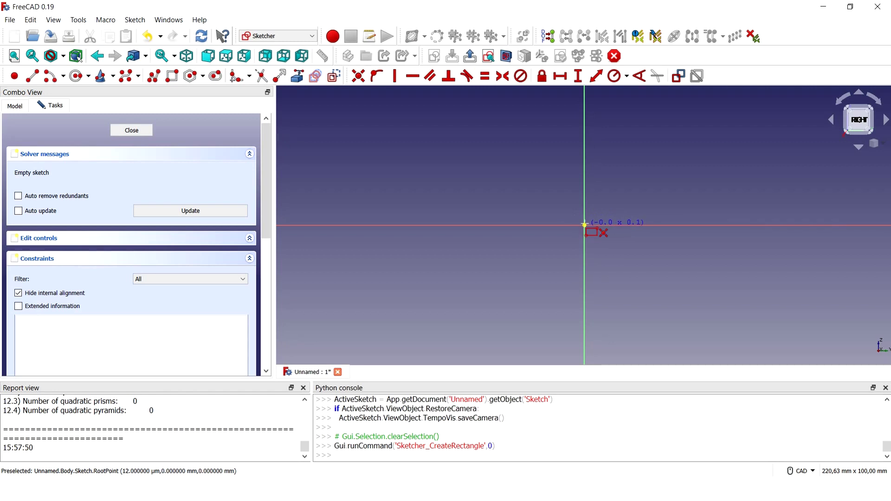
pyautogui.click(663, 155)
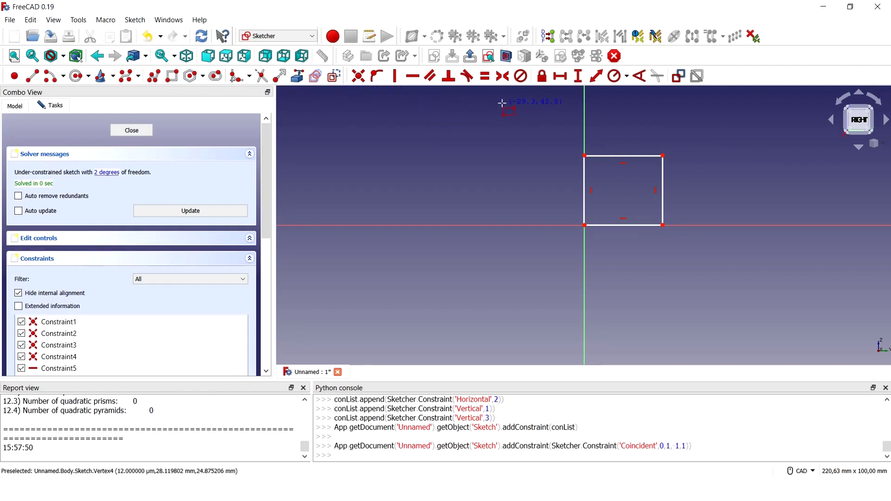
# Step: Constrain the rectangle's bottom and left edges to 10 mm each
pyautogui.click(596, 75)
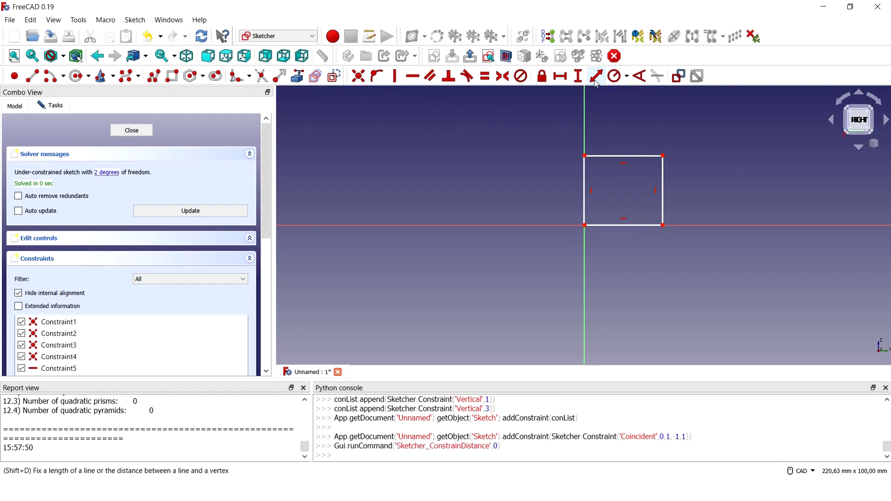
pyautogui.click(627, 225)
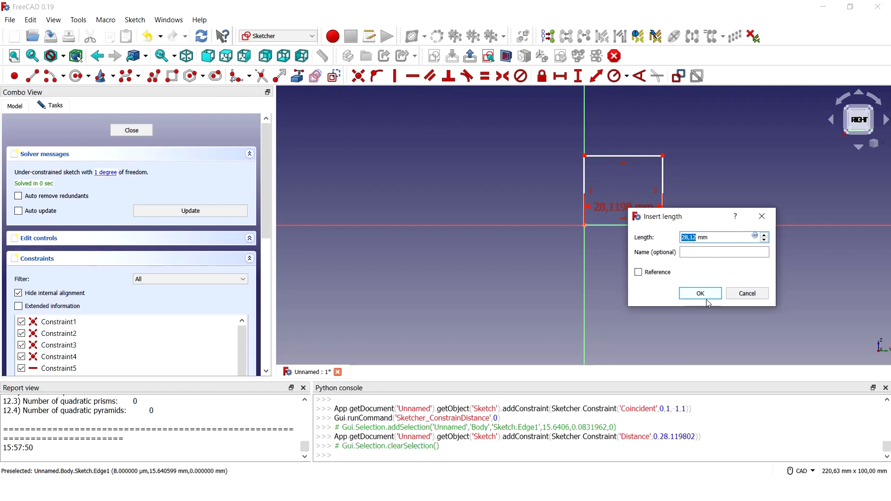
pyautogui.write('10')
pyautogui.click(707, 297)
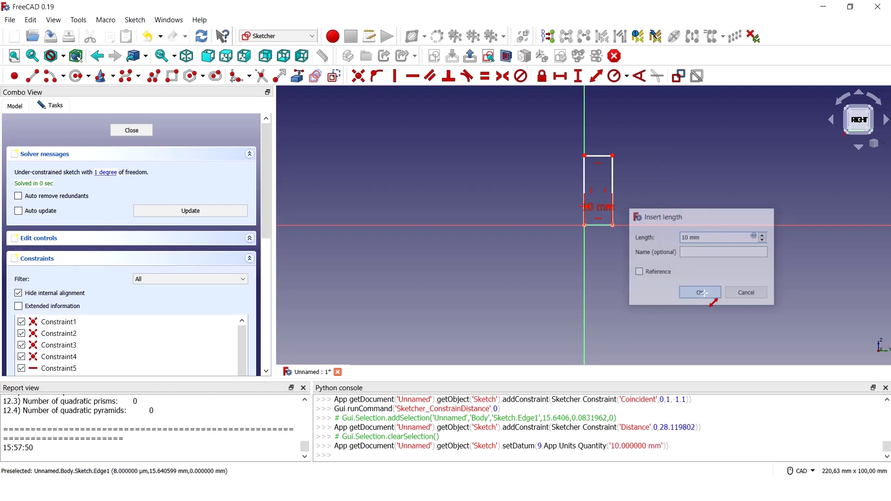
pyautogui.click(585, 178)
pyautogui.write('10')
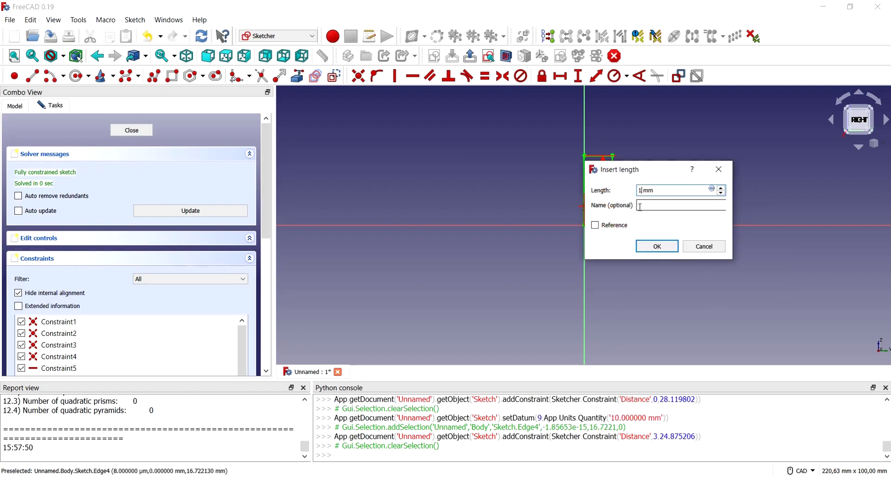
pyautogui.click(675, 250)
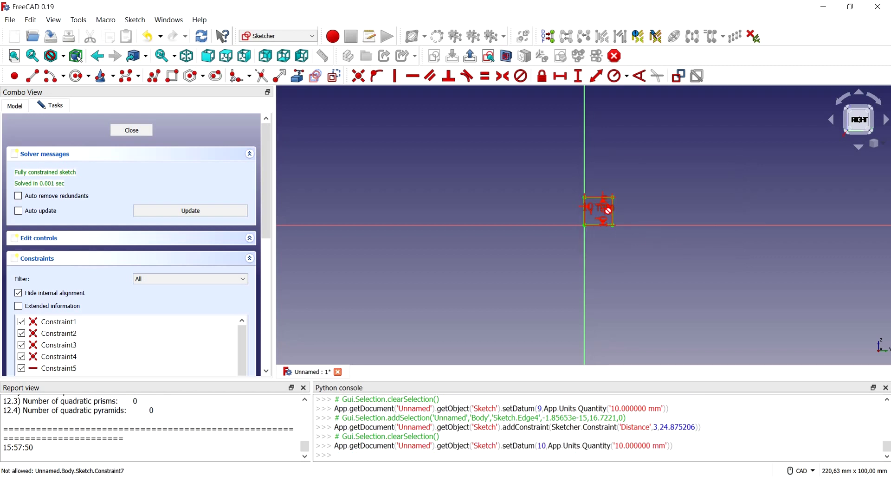
pyautogui.scroll(3, 599, 225)
pyautogui.scroll(1, 599, 225)
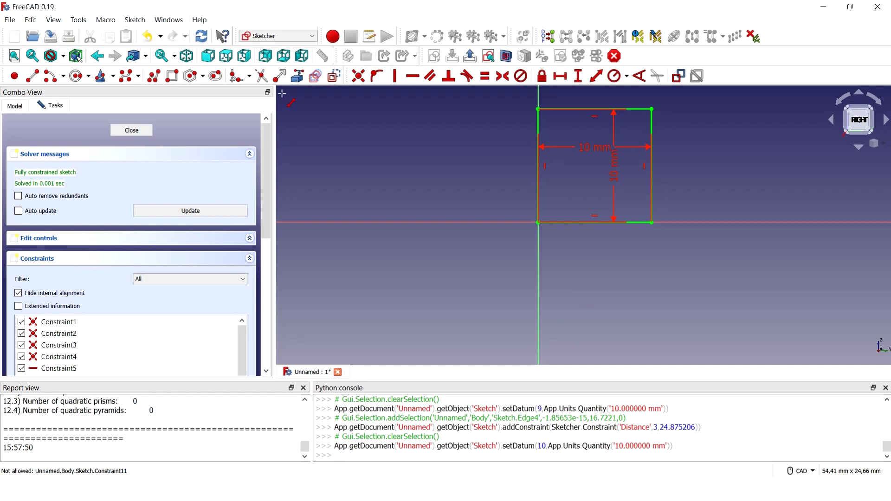
# Step: Close the sketch, pad it 50 mm into a square bar, and collapse Body in the tree
pyautogui.click(14, 55)
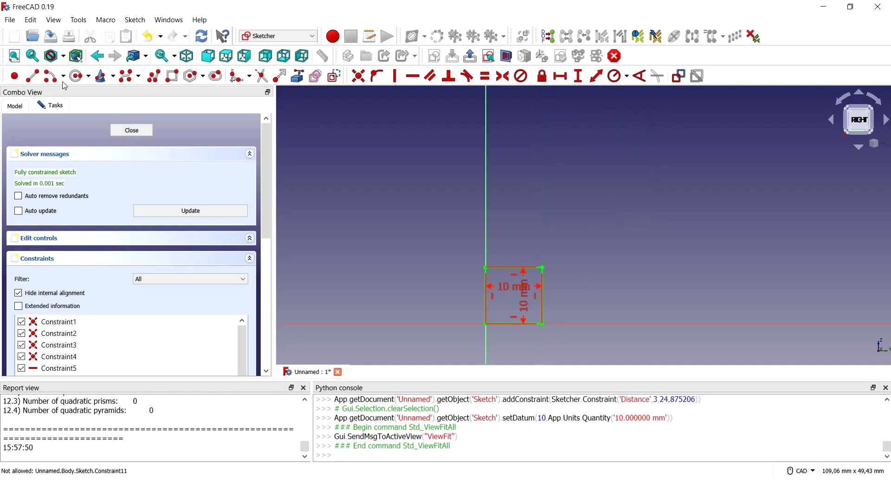
pyautogui.click(130, 131)
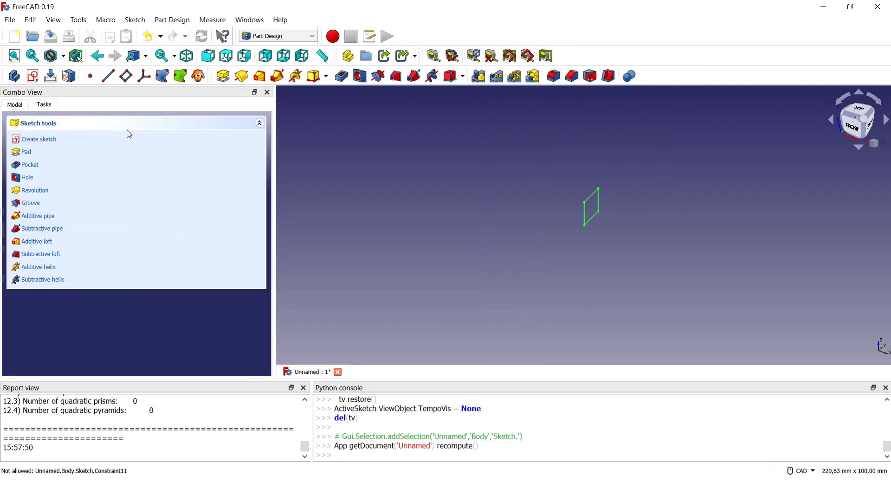
pyautogui.click(224, 76)
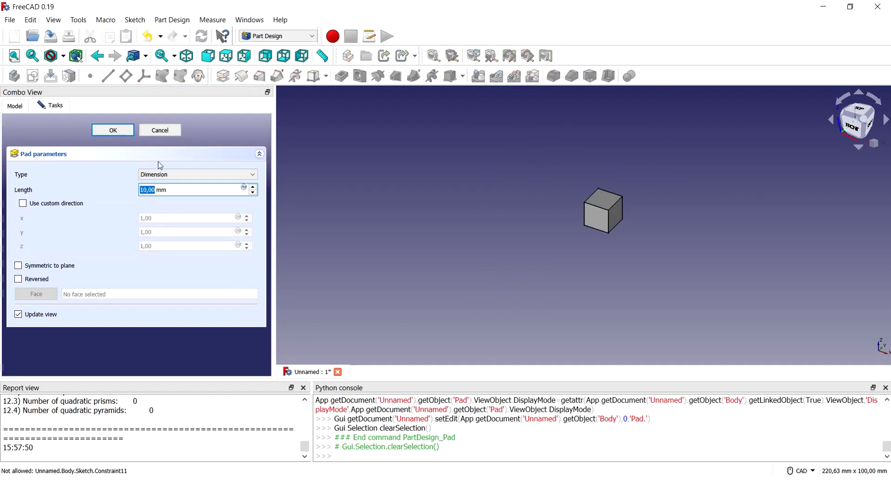
pyautogui.write('50')
pyautogui.click(116, 135)
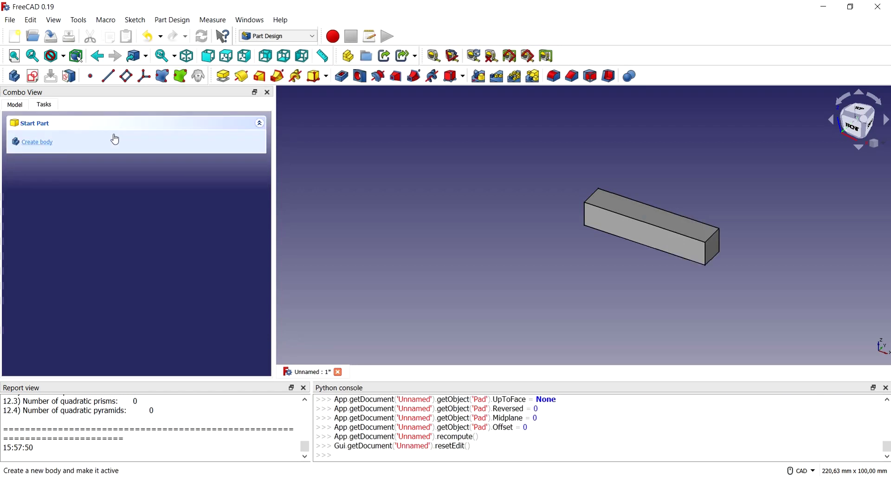
pyautogui.click(13, 105)
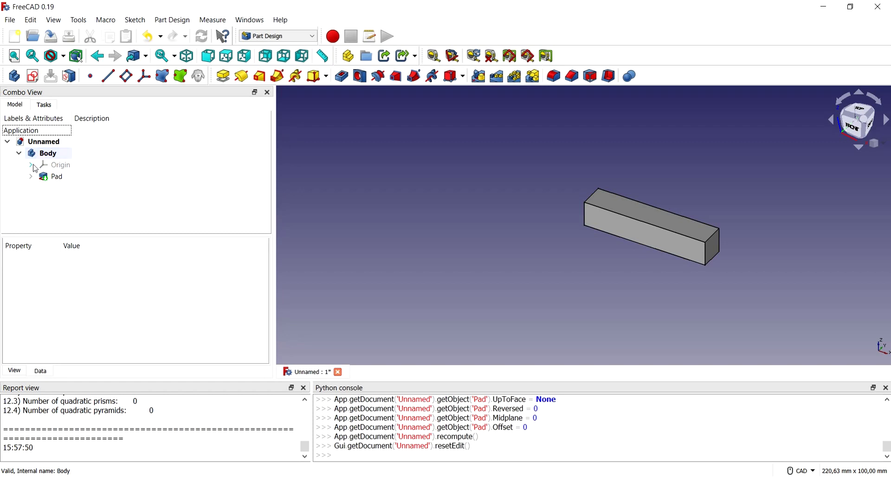
pyautogui.click(18, 156)
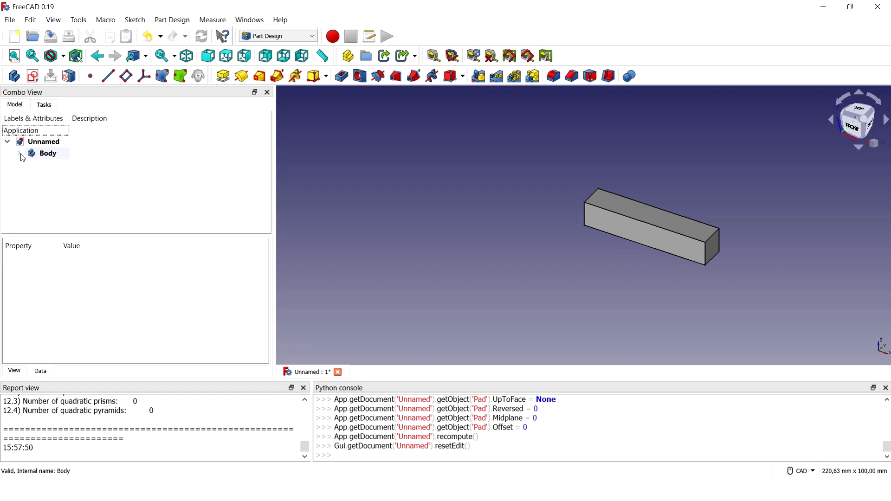
# Step: Switch to the FEM workbench and add an Analysis container with a CalculiX solver
pyautogui.click(300, 35)
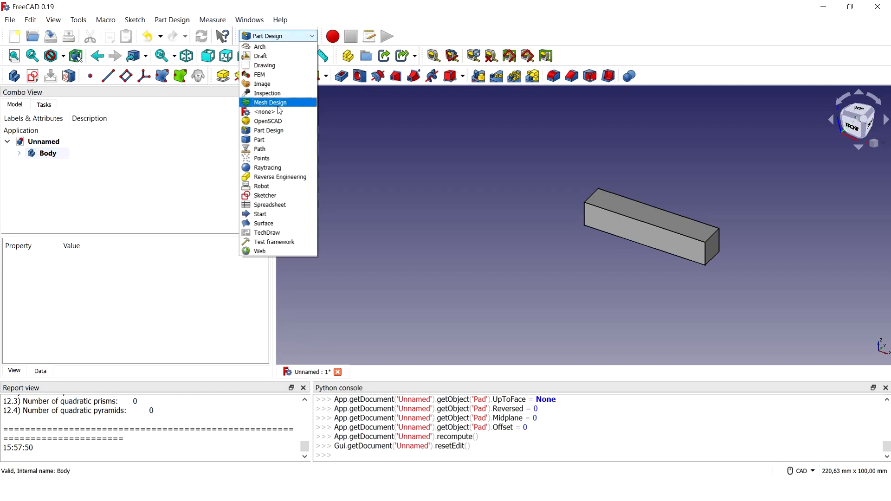
pyautogui.click(268, 74)
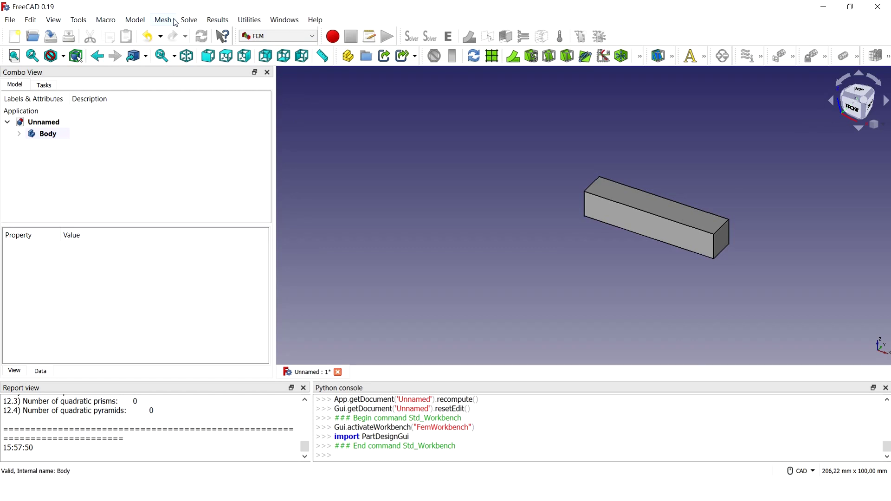
pyautogui.click(135, 22)
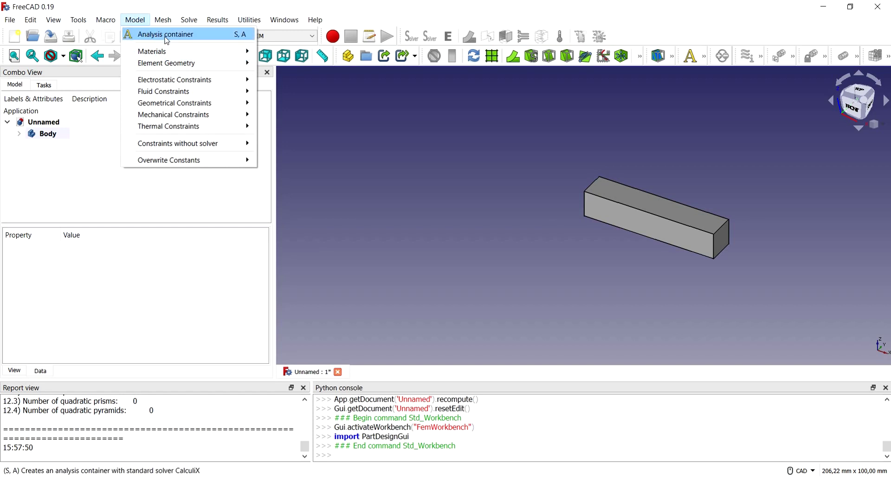
pyautogui.click(167, 41)
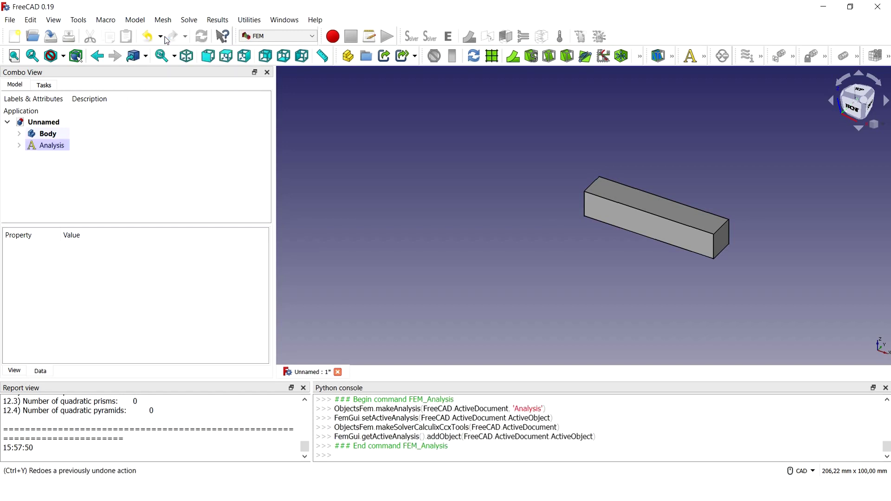
# Step: Add a solid material on the beam solid, using the CalculiX-Steel card
pyautogui.click(17, 146)
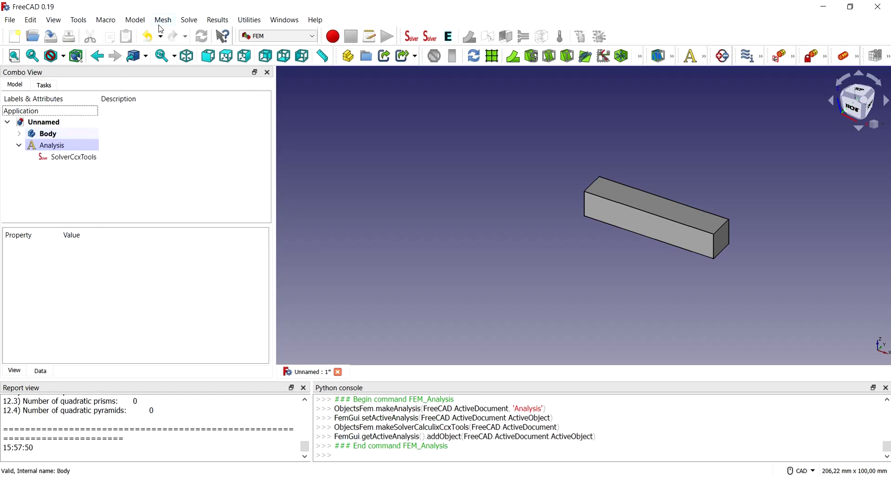
pyautogui.click(137, 20)
pyautogui.moveTo(152, 51)
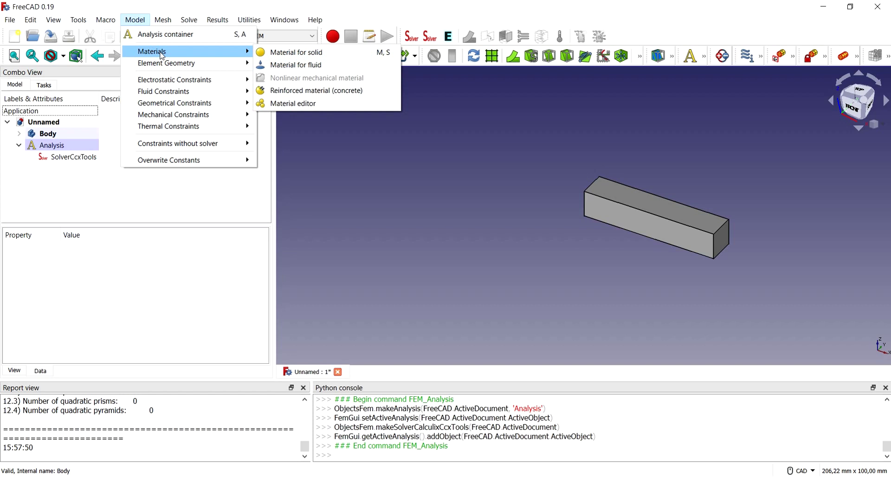
pyautogui.click(294, 53)
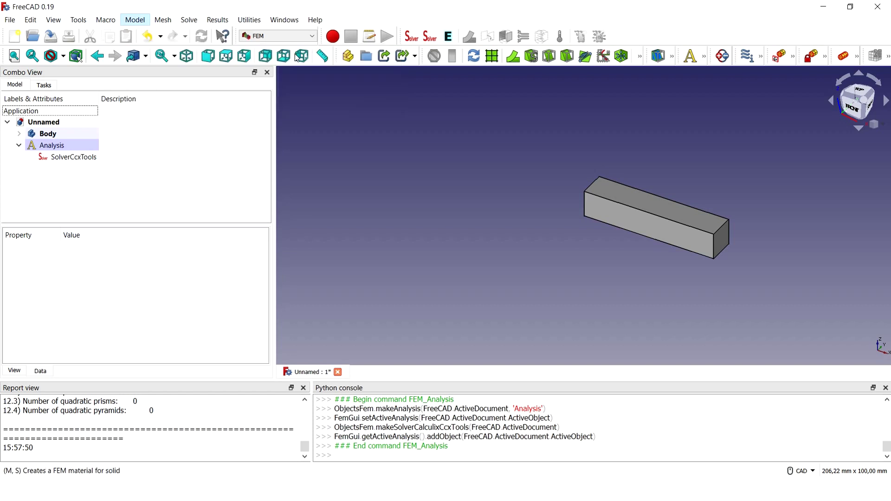
pyautogui.scroll(-5, 181, 313)
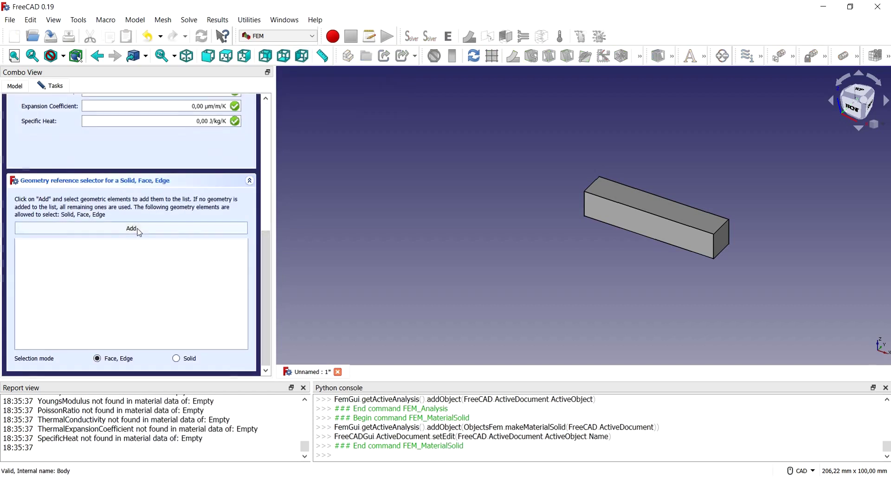
pyautogui.click(183, 361)
pyautogui.click(166, 230)
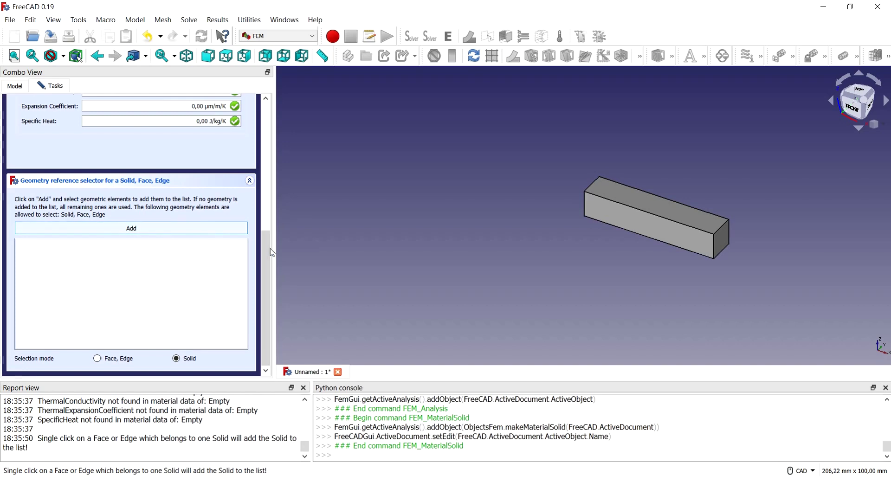
pyautogui.click(620, 219)
pyautogui.moveTo(267, 253); pyautogui.dragTo(251, 124)
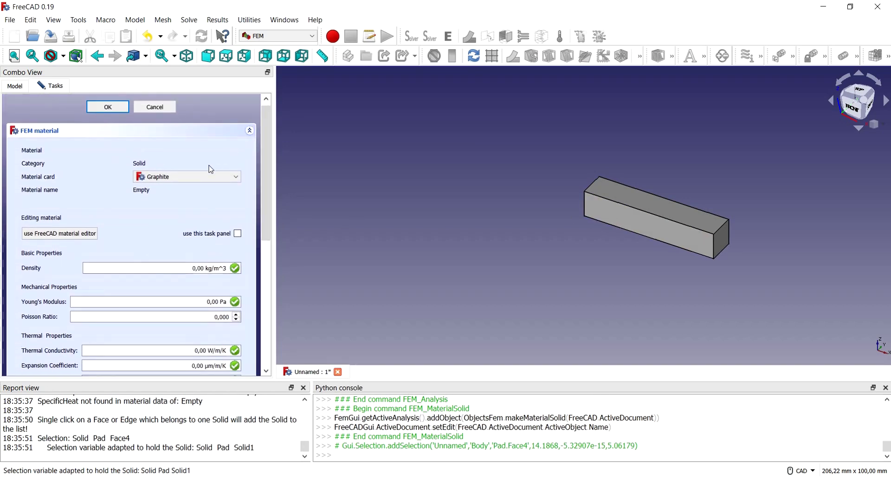
pyautogui.click(213, 177)
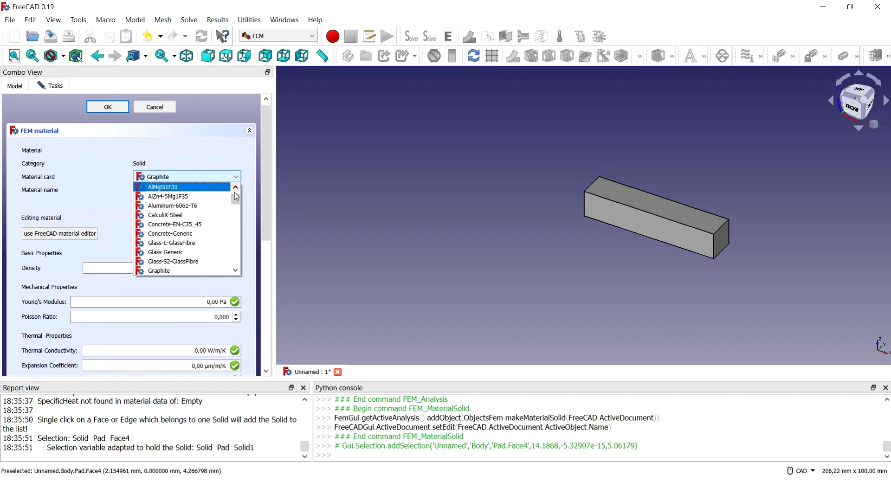
pyautogui.click(216, 218)
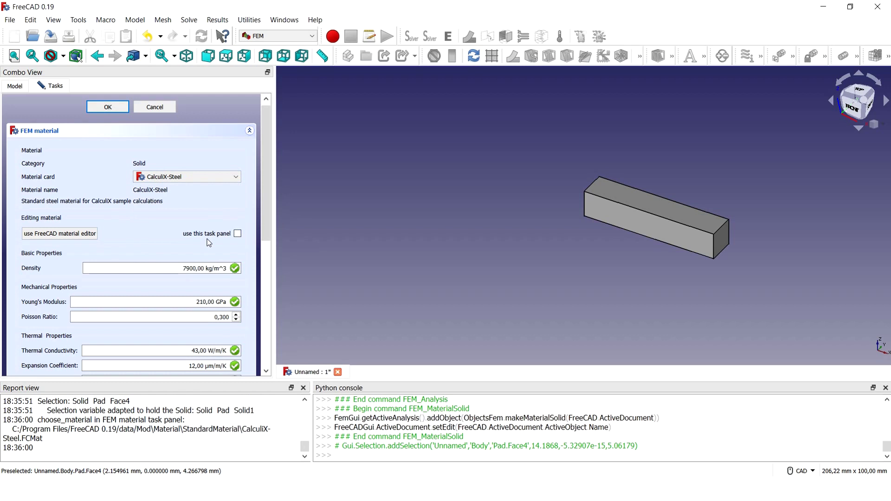
pyautogui.moveTo(264, 215); pyautogui.dragTo(260, 255)
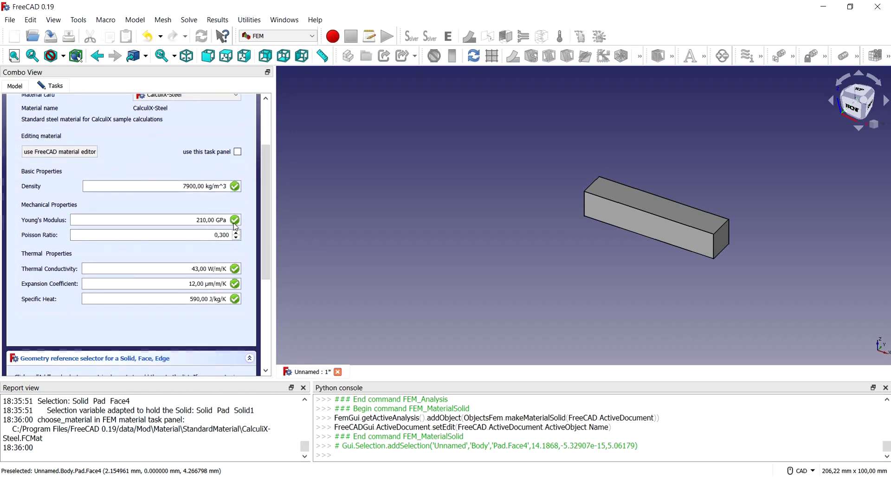
pyautogui.moveTo(262, 219)
pyautogui.mouseDown()
pyautogui.moveTo(261, 252)
pyautogui.moveTo(258, 152)
pyautogui.mouseUp()
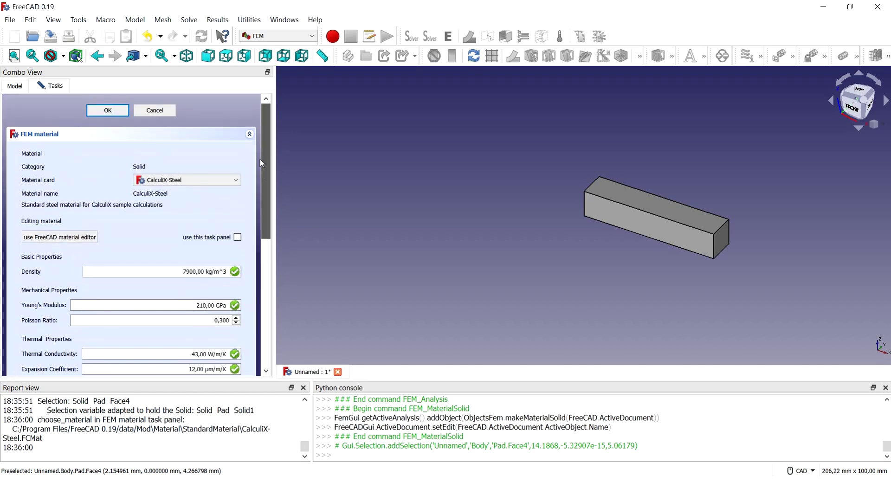
pyautogui.click(108, 111)
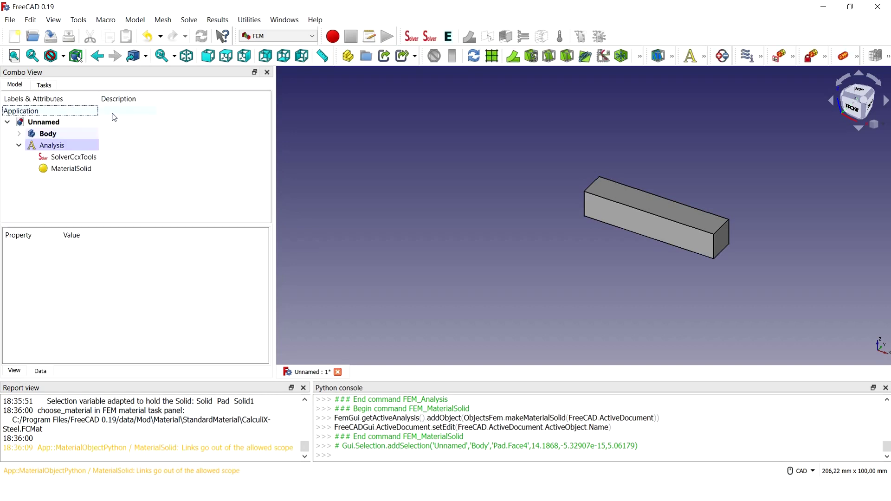
# Step: Add a fixed constraint on the beam's near end face
pyautogui.click(136, 21)
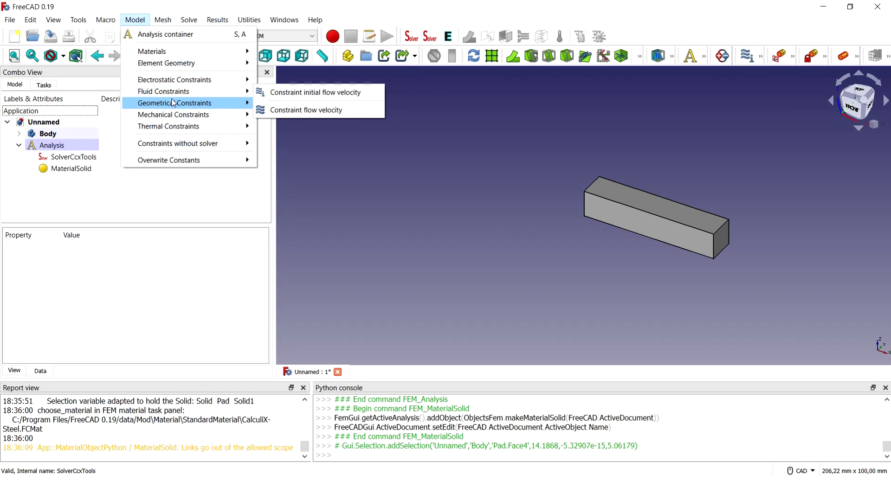
pyautogui.moveTo(174, 115)
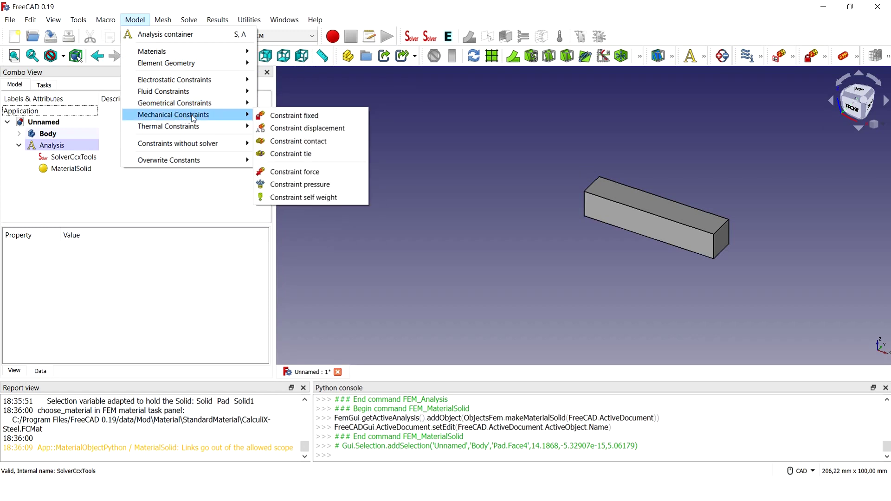
pyautogui.click(285, 117)
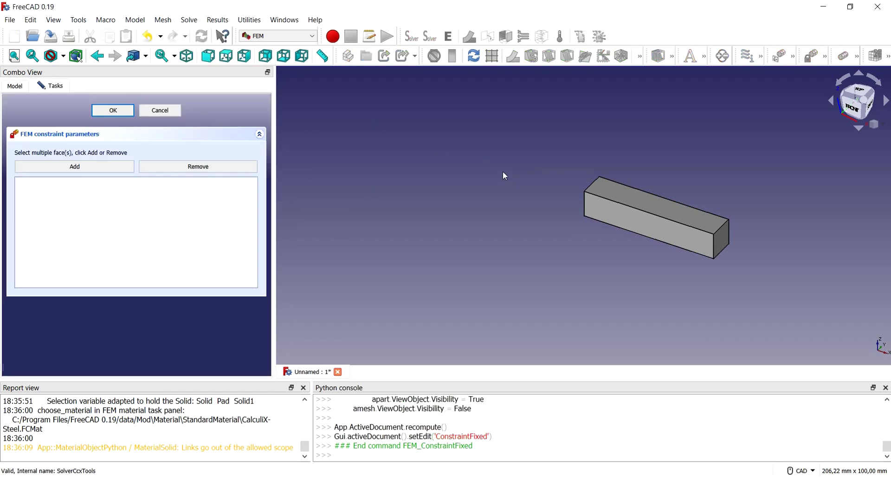
pyautogui.click(883, 104)
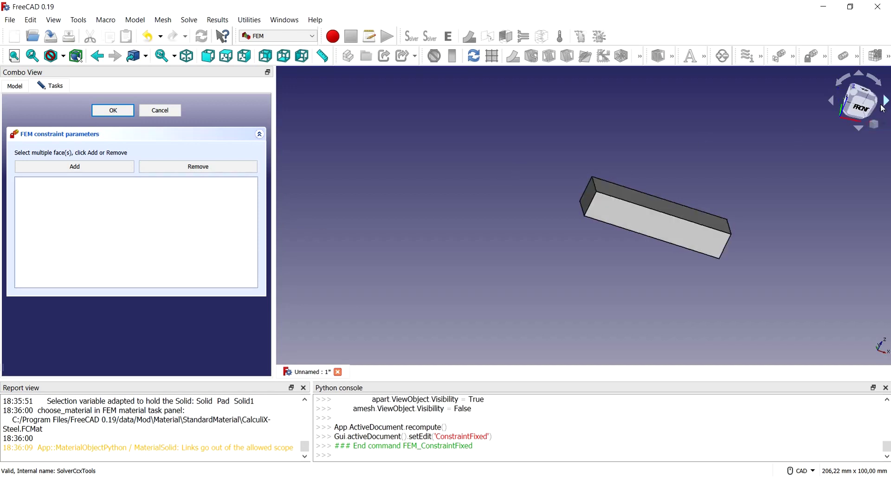
pyautogui.click(592, 197)
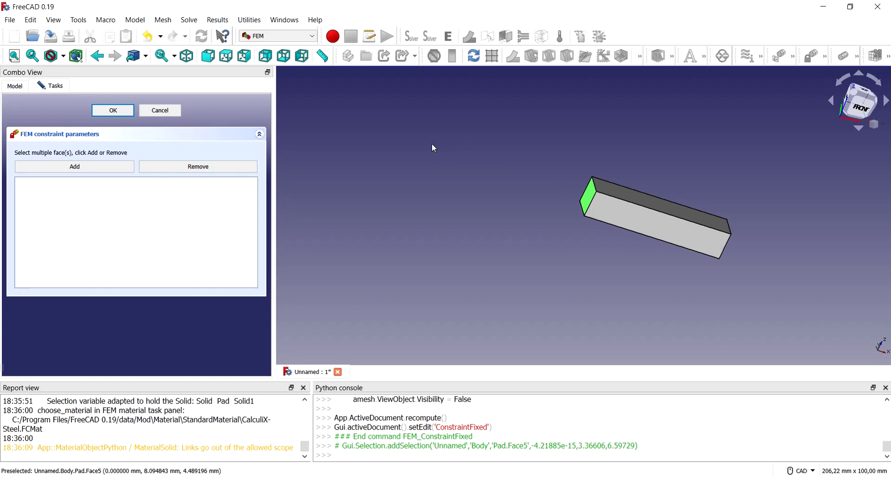
pyautogui.click(125, 168)
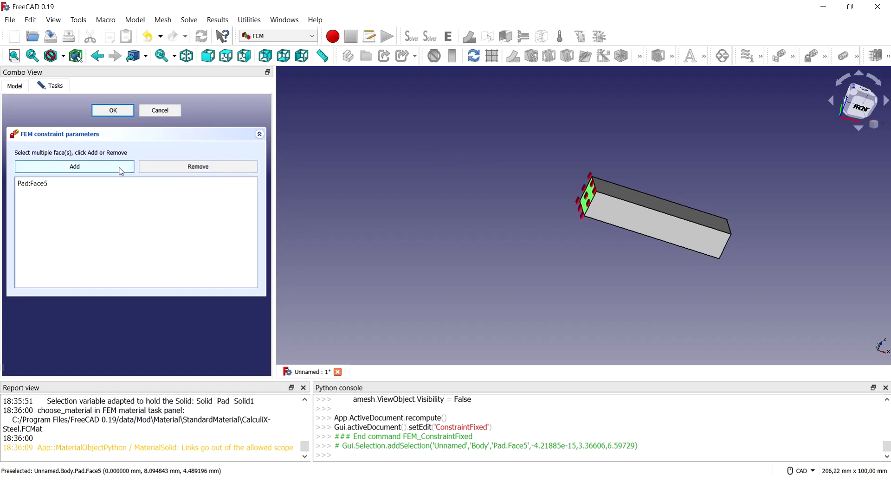
pyautogui.click(130, 114)
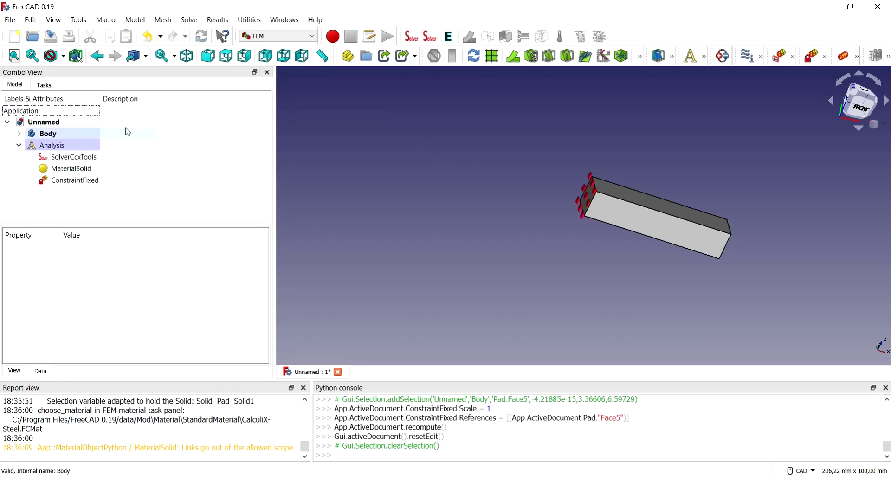
# Step: Add a force constraint on the beam's far end face
pyautogui.click(137, 21)
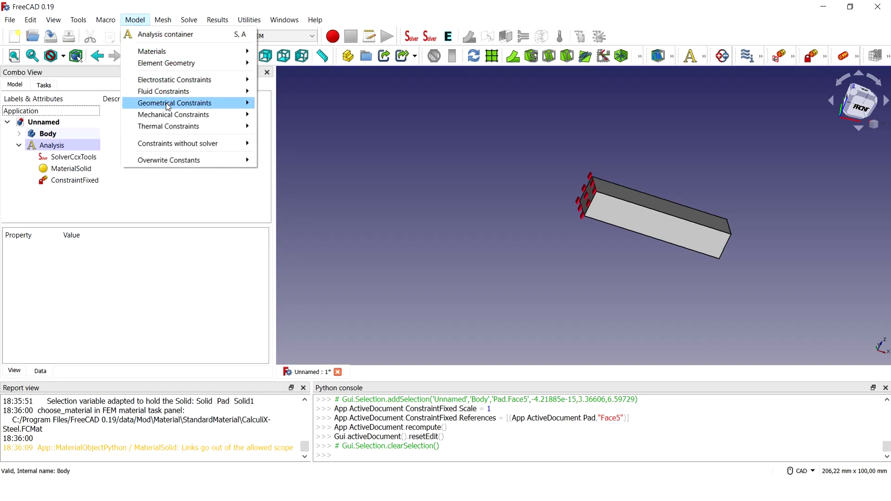
pyautogui.moveTo(173, 115)
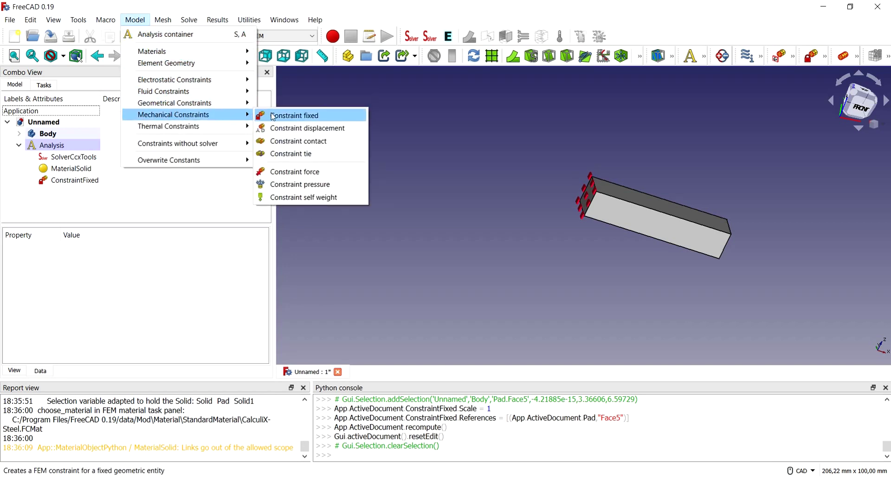
pyautogui.click(300, 173)
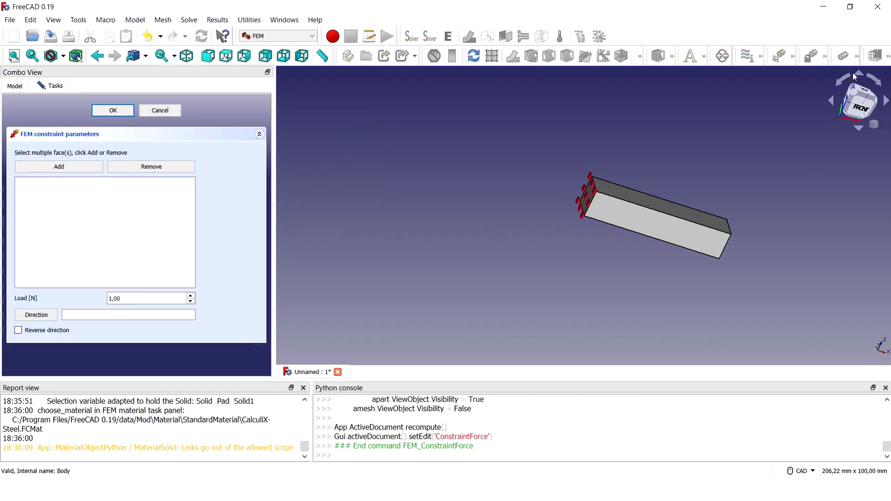
pyautogui.click(832, 99)
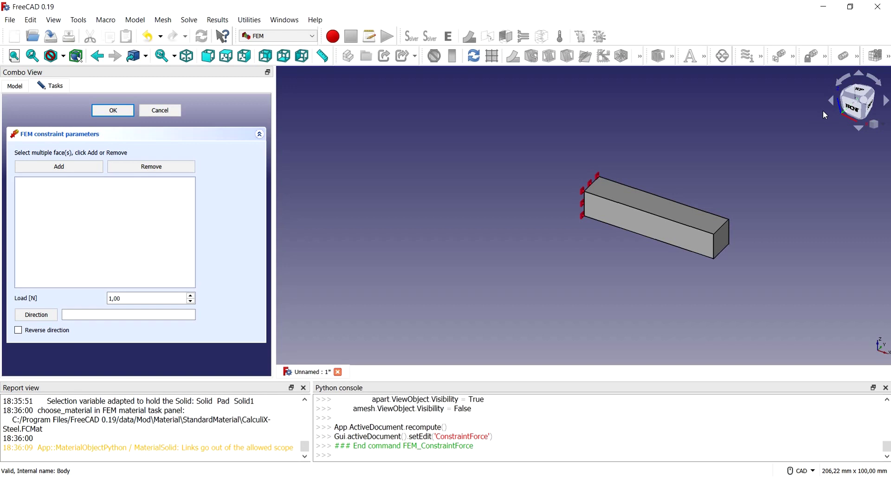
pyautogui.click(725, 238)
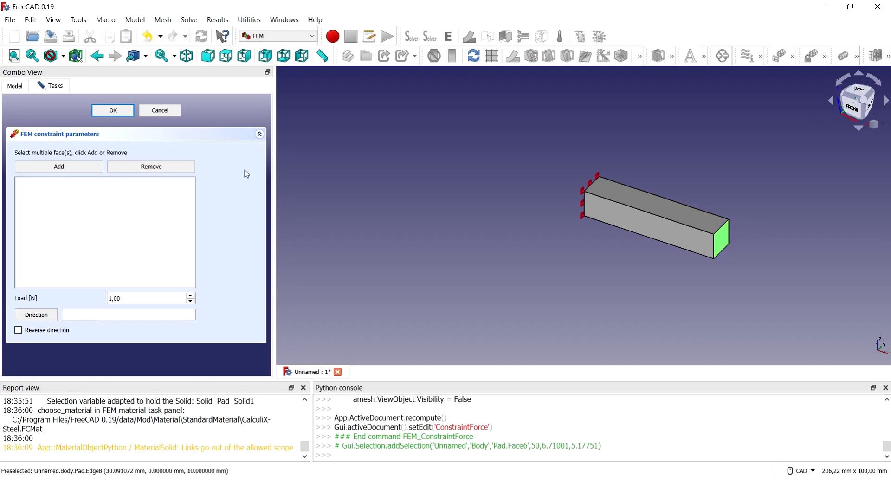
pyautogui.click(78, 168)
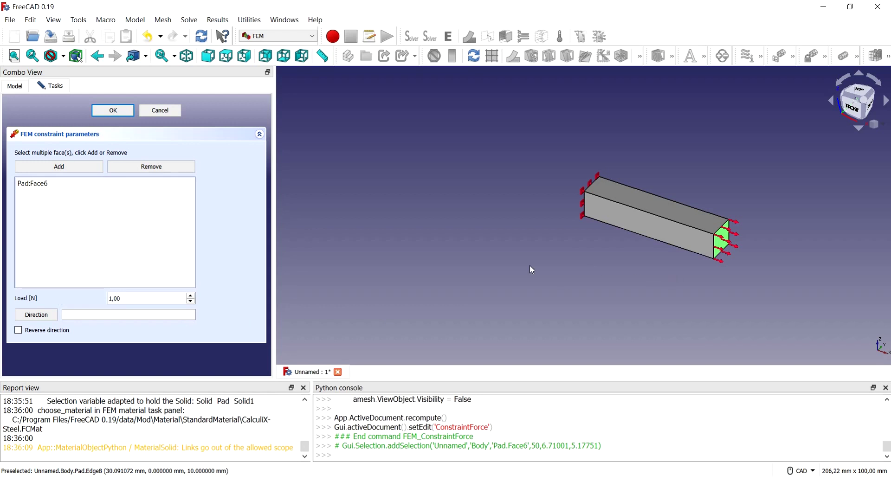
# Step: Set the force direction to a vertical edge at the free end and confirm the 1 N load
pyautogui.click(37, 315)
pyautogui.click(714, 251)
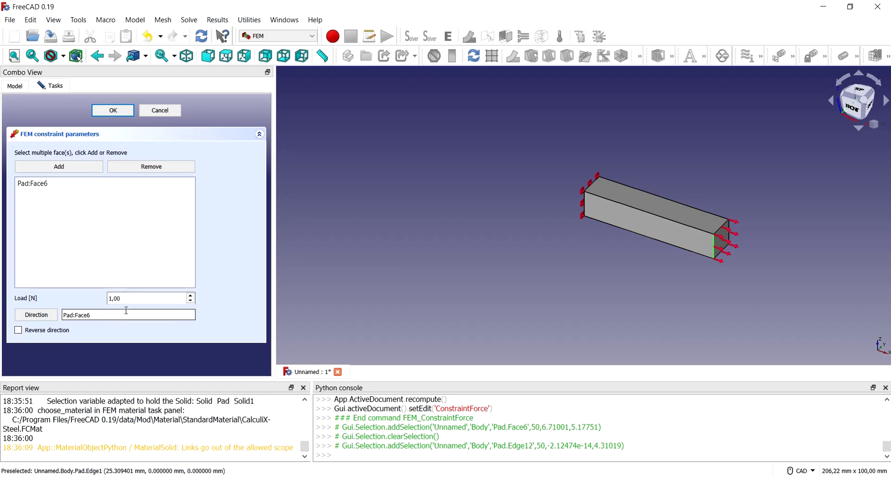
pyautogui.click(40, 320)
pyautogui.click(714, 245)
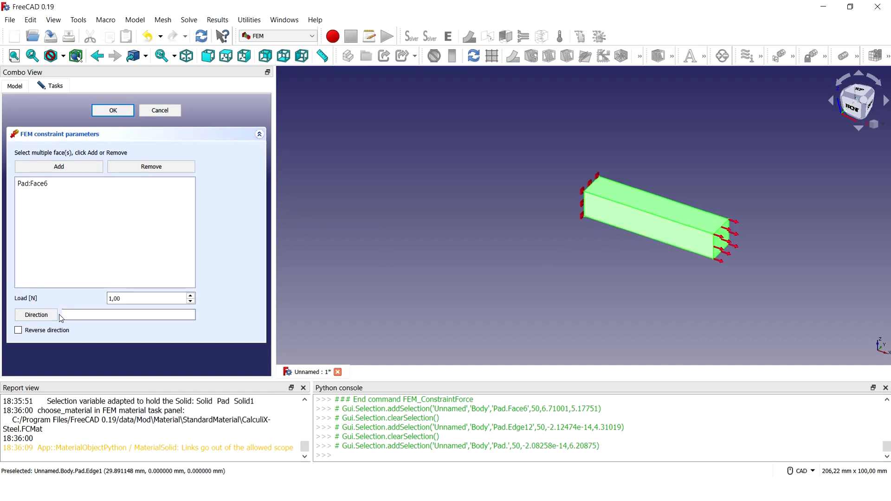
pyautogui.click(632, 327)
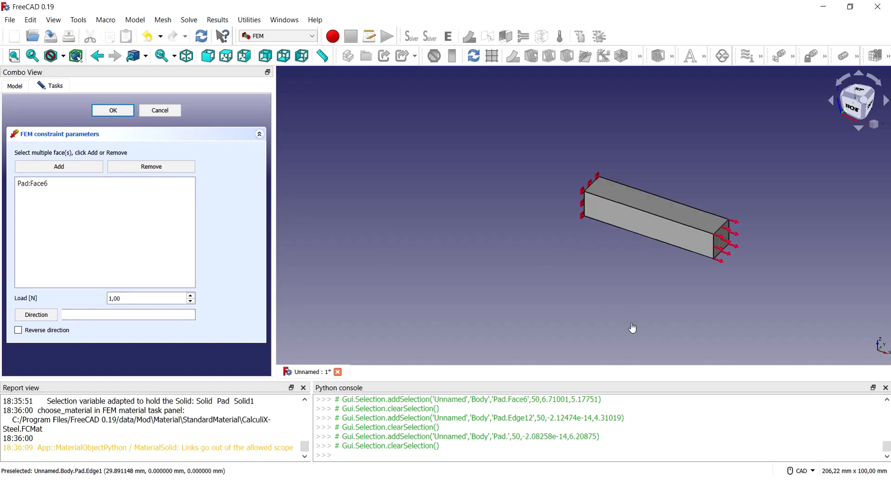
pyautogui.click(714, 249)
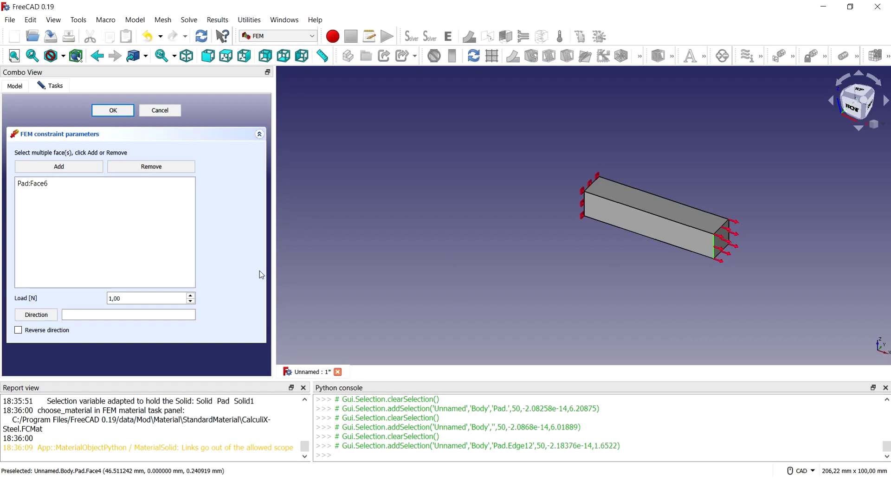
pyautogui.click(47, 320)
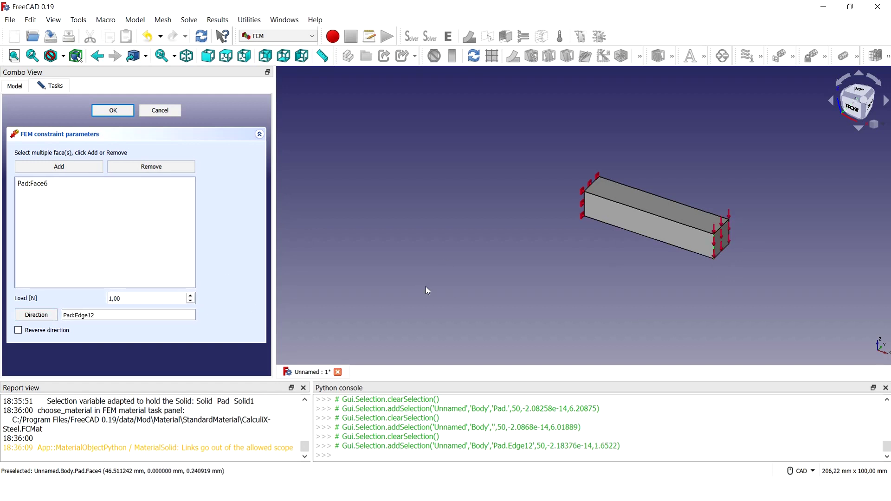
pyautogui.click(113, 111)
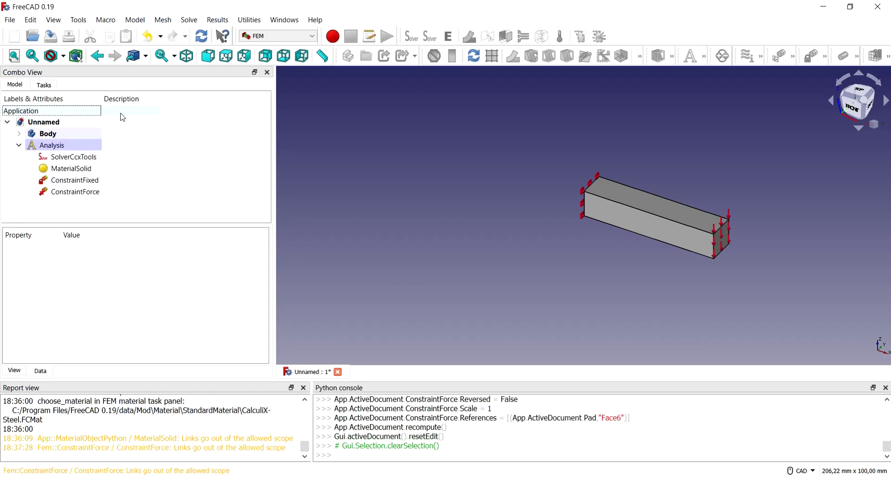
# Step: Select the beam Body and bring up the Mesh menu
pyautogui.click(135, 21)
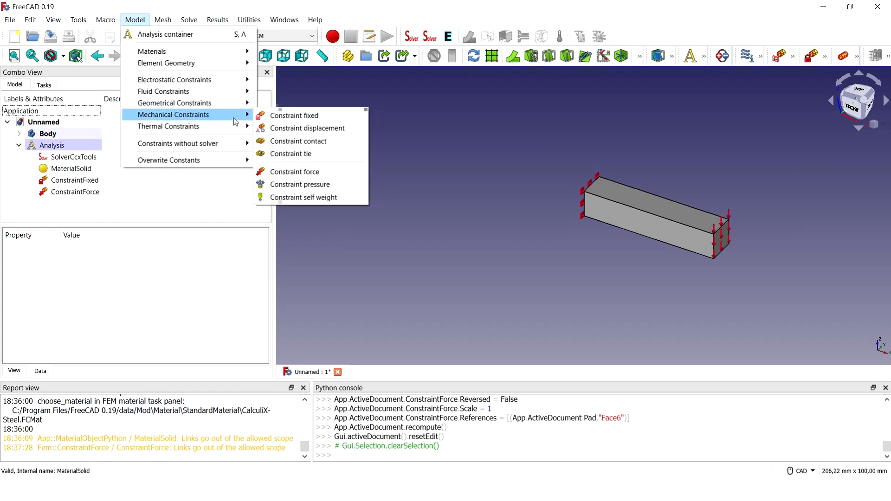
pyautogui.moveTo(162, 20)
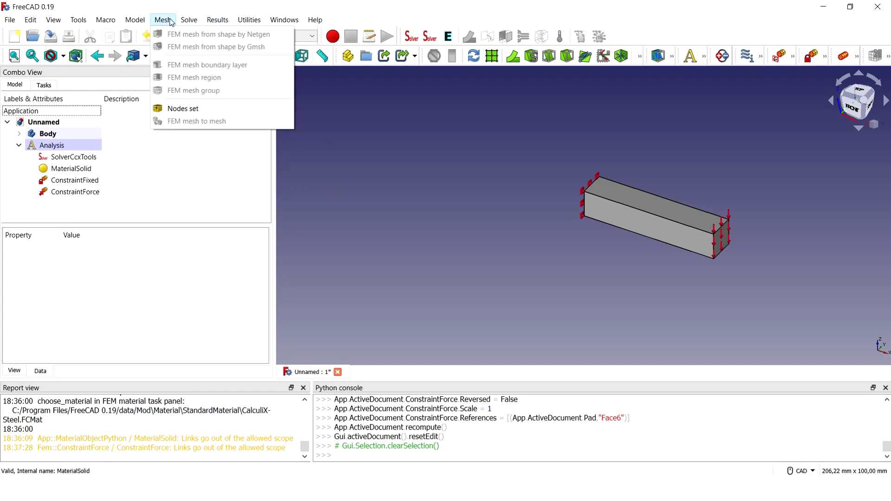
pyautogui.click(51, 136)
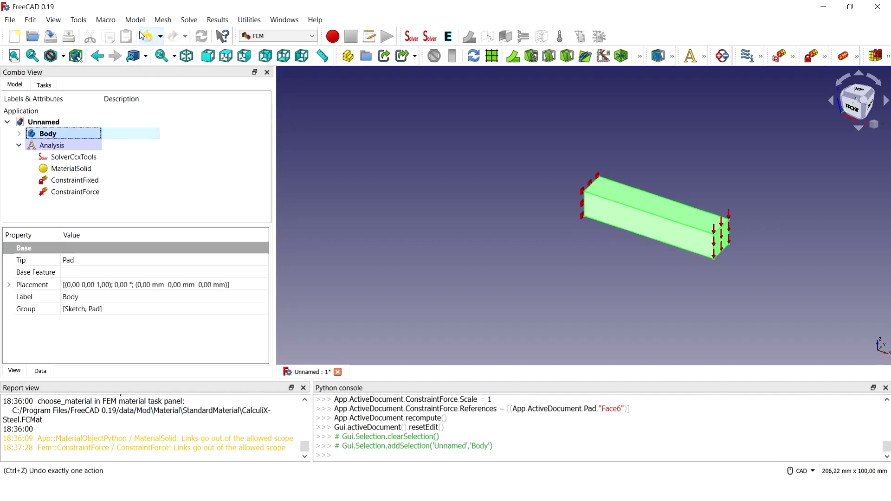
pyautogui.click(165, 22)
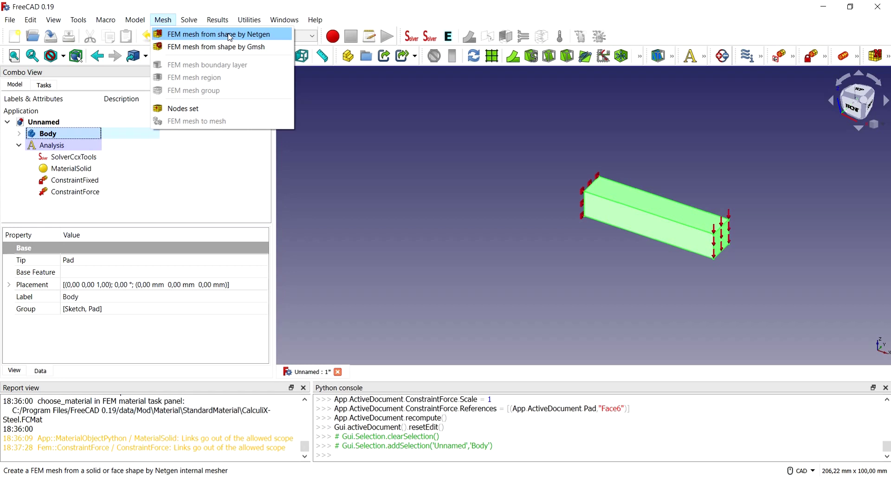
# Step: Generate a Netgen tetrahedral mesh with 1 mm maximum element size and accept it
pyautogui.click(229, 37)
pyautogui.click(151, 153)
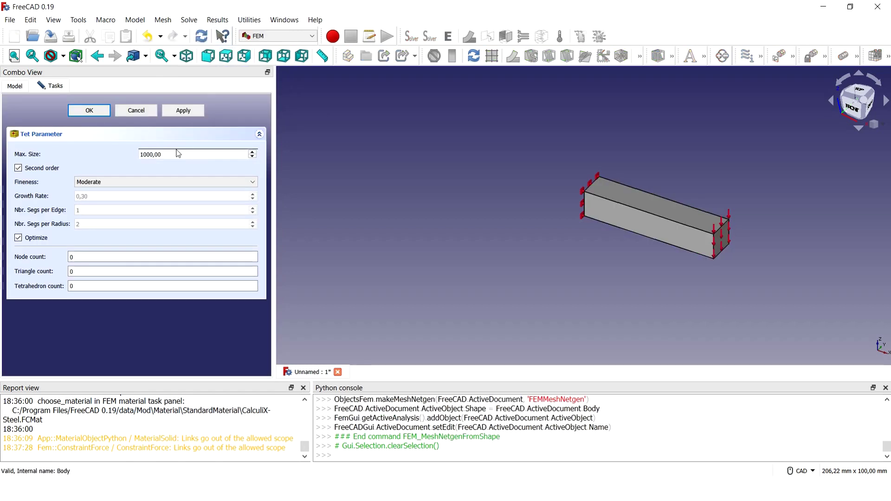
pyautogui.moveTo(151, 153); pyautogui.dragTo(134, 154)
pyautogui.write('1')
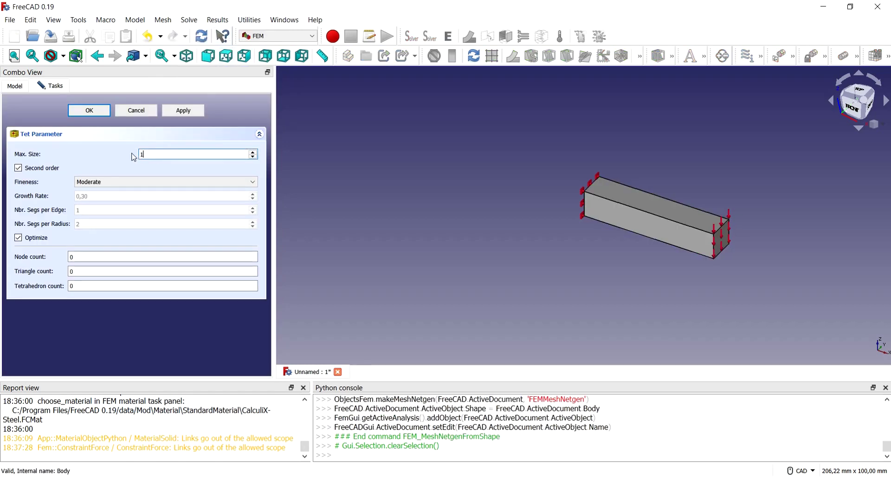
pyautogui.click(189, 111)
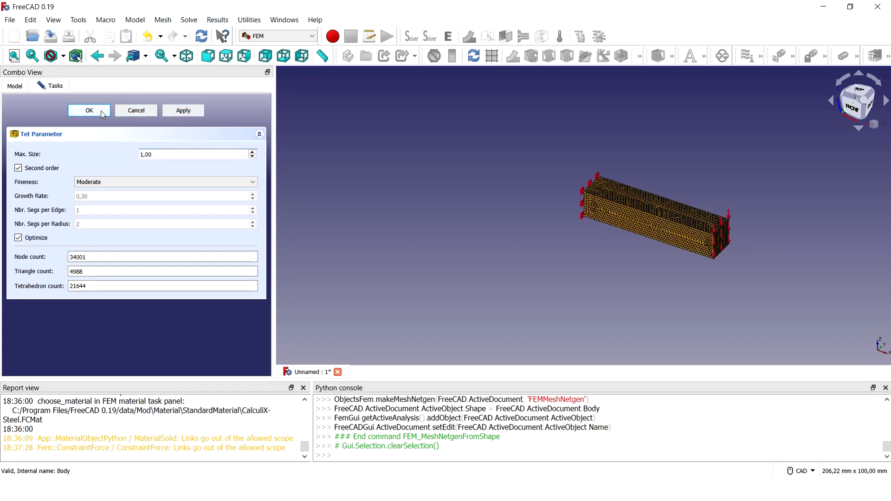
pyautogui.click(99, 111)
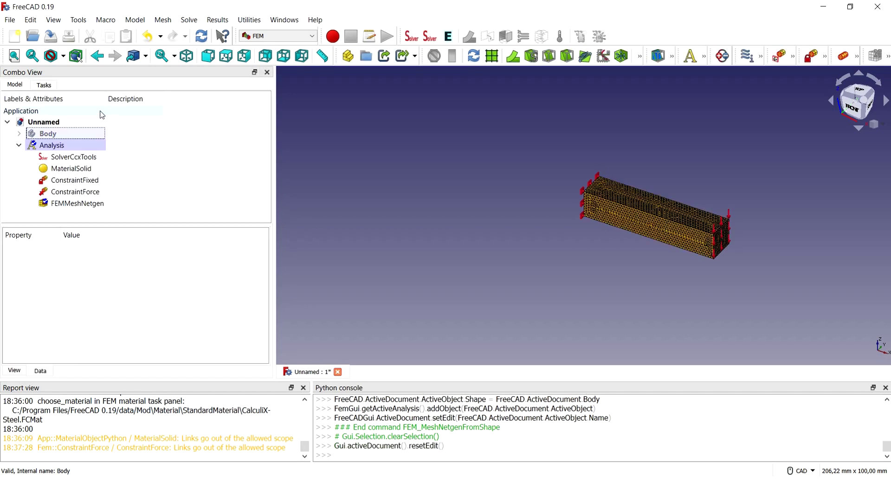
pyautogui.click(164, 21)
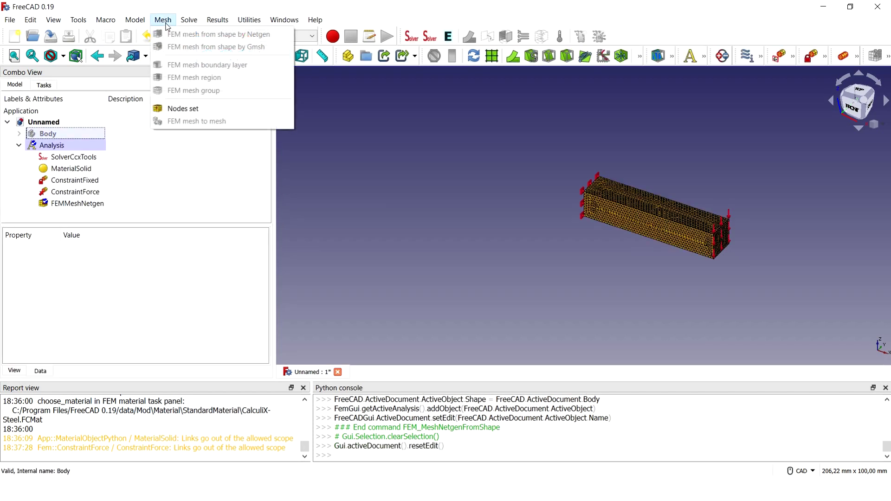
pyautogui.click(187, 20)
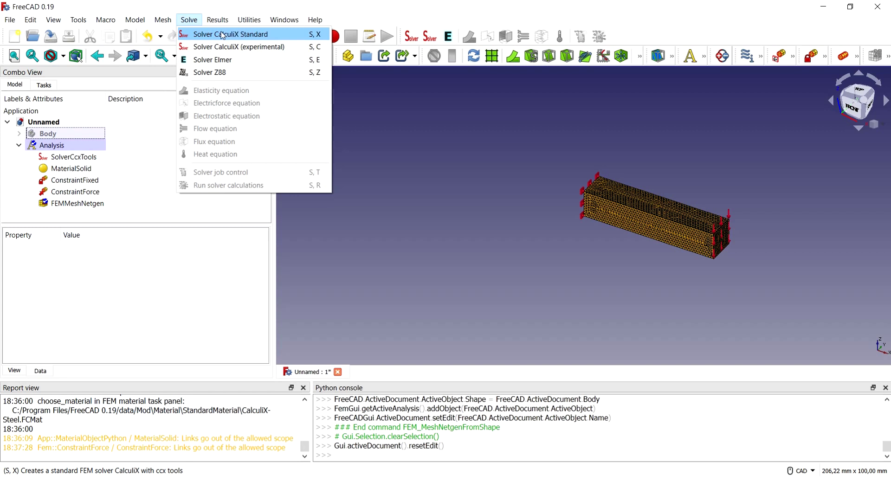
pyautogui.click(67, 159)
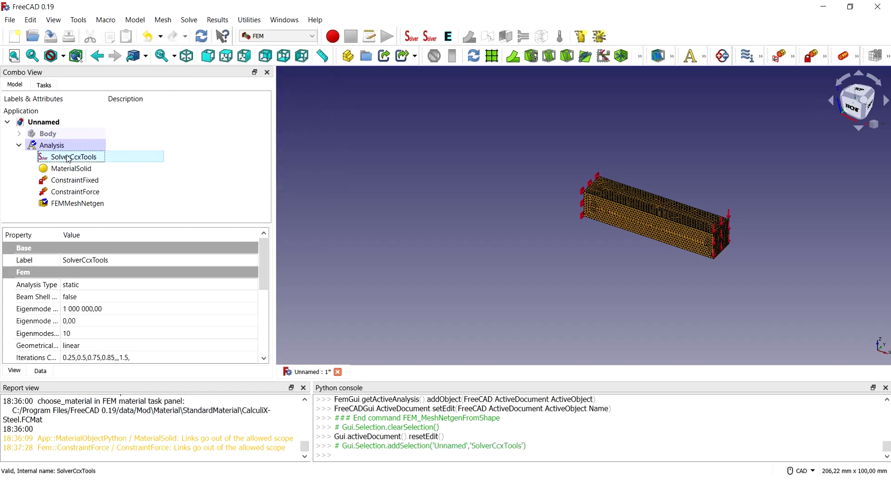
pyautogui.press('Delete')
pyautogui.click(189, 20)
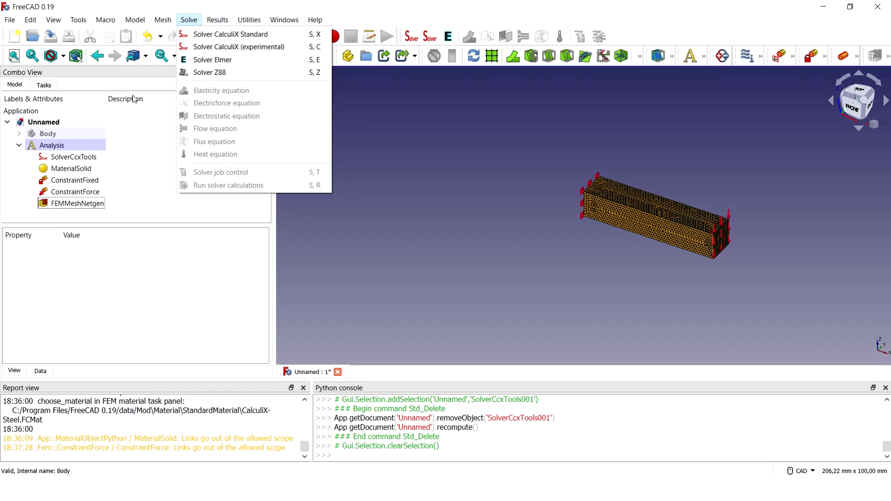
pyautogui.click(75, 206)
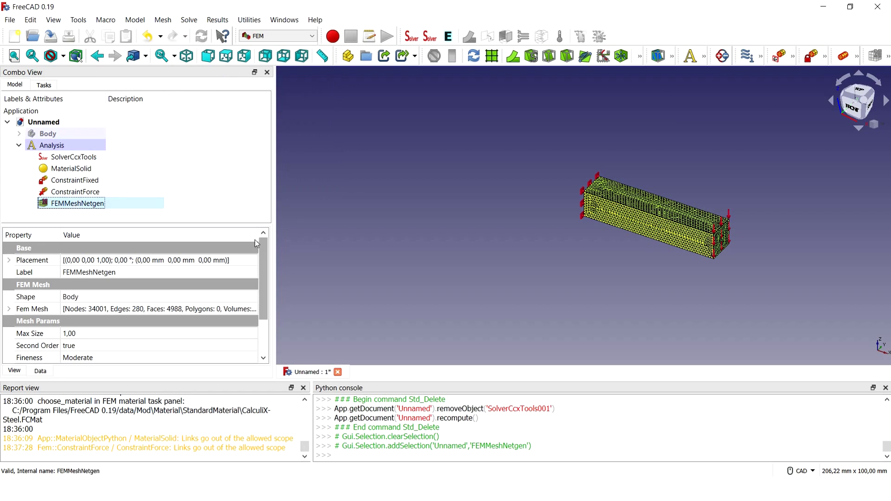
pyautogui.click(79, 169)
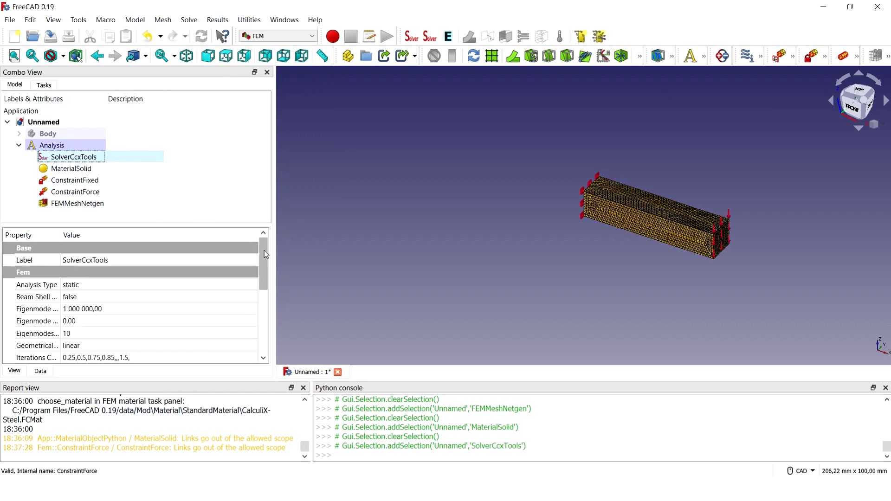
pyautogui.moveTo(263, 256); pyautogui.dragTo(261, 250)
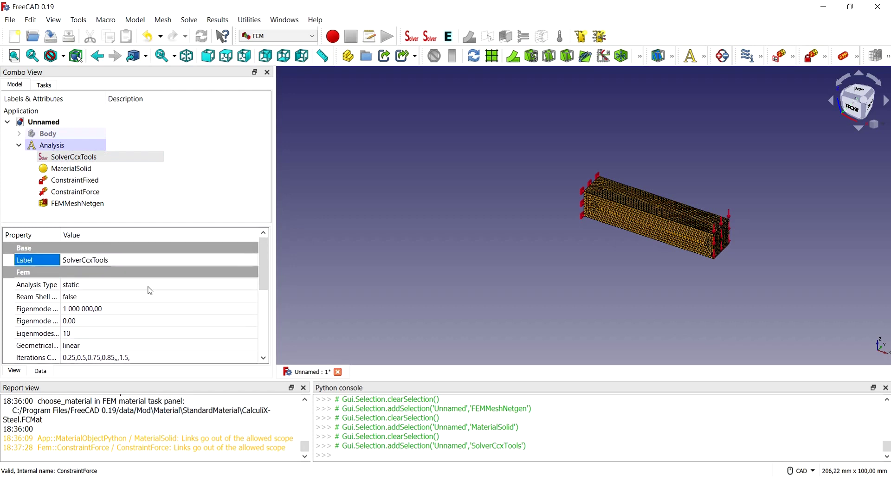
pyautogui.moveTo(265, 272)
pyautogui.mouseDown()
pyautogui.moveTo(265, 343)
pyautogui.moveTo(263, 325)
pyautogui.mouseUp()
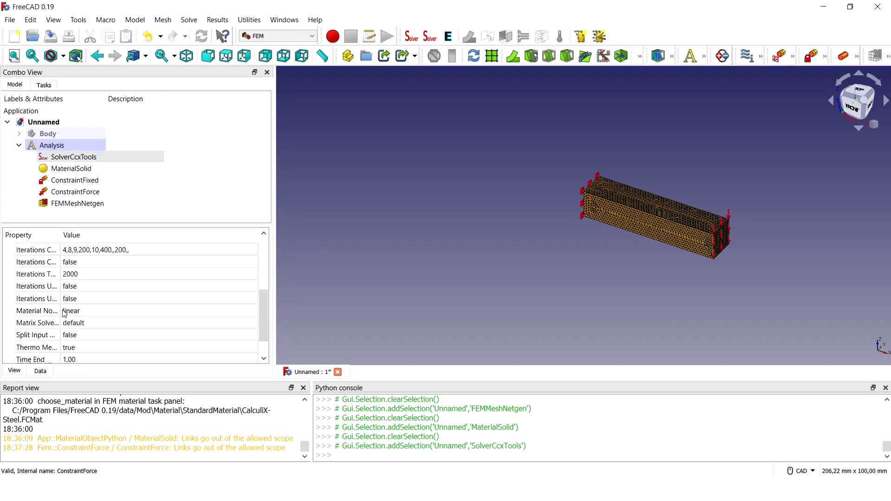
pyautogui.moveTo(261, 305); pyautogui.dragTo(260, 282)
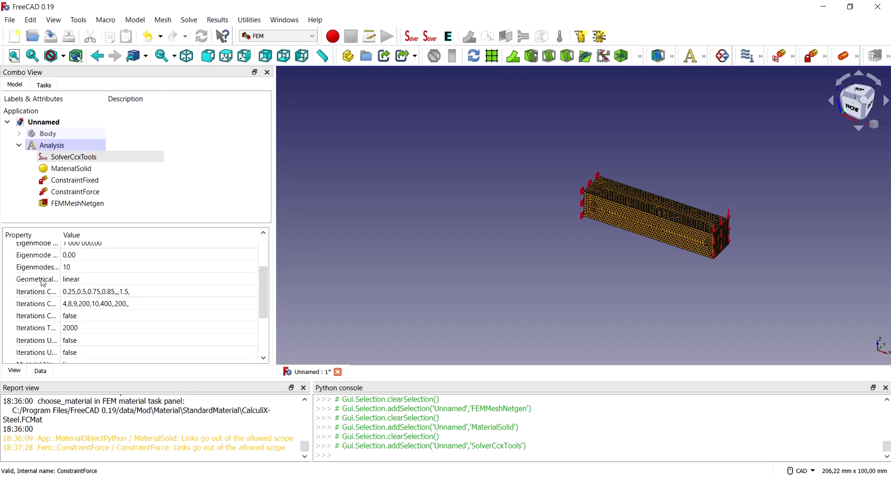
pyautogui.moveTo(262, 288); pyautogui.dragTo(258, 297)
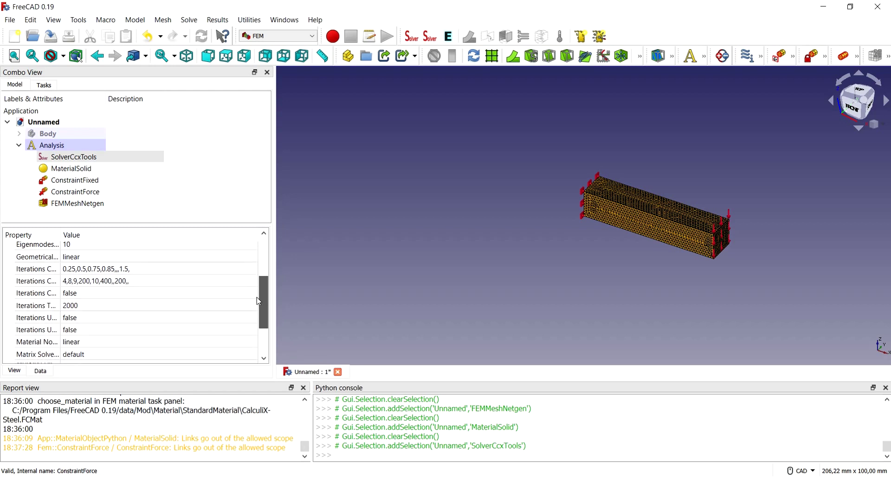
pyautogui.click(185, 259)
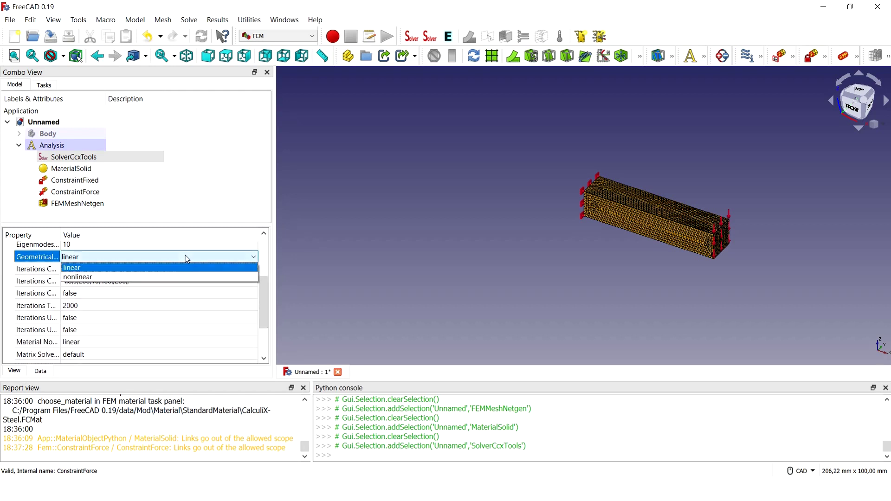
pyautogui.click(158, 268)
pyautogui.moveTo(262, 287); pyautogui.dragTo(262, 330)
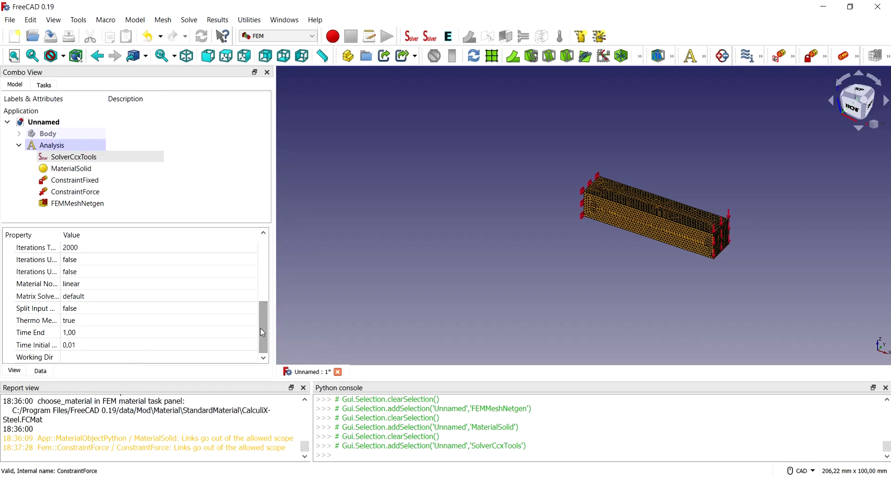
pyautogui.moveTo(260, 329); pyautogui.dragTo(257, 260)
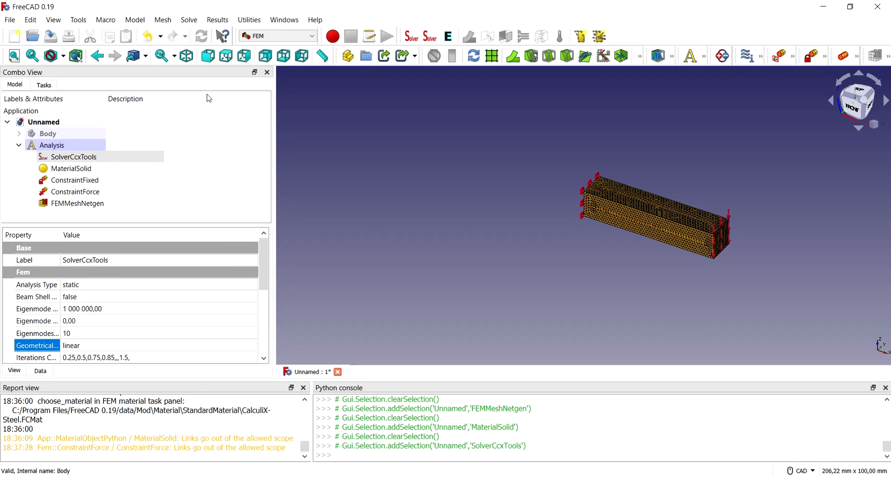
# Step: Select the CalculiX solver and open its job control panel
pyautogui.click(195, 24)
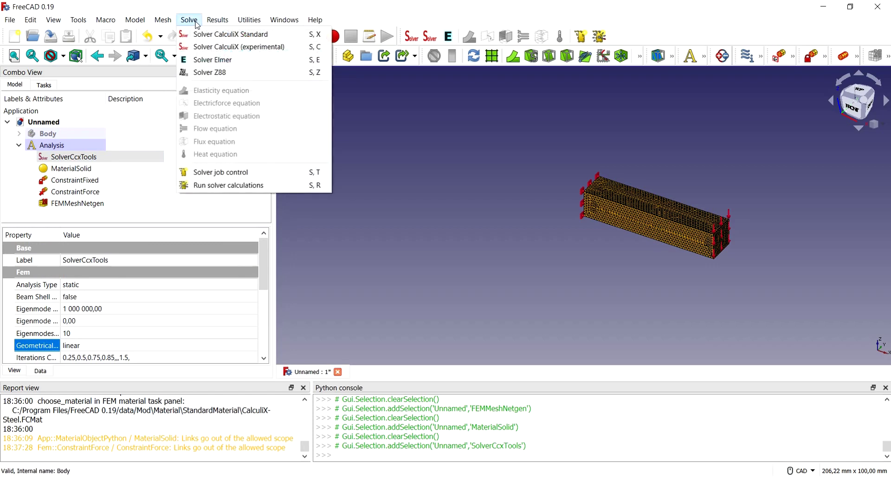
pyautogui.click(50, 146)
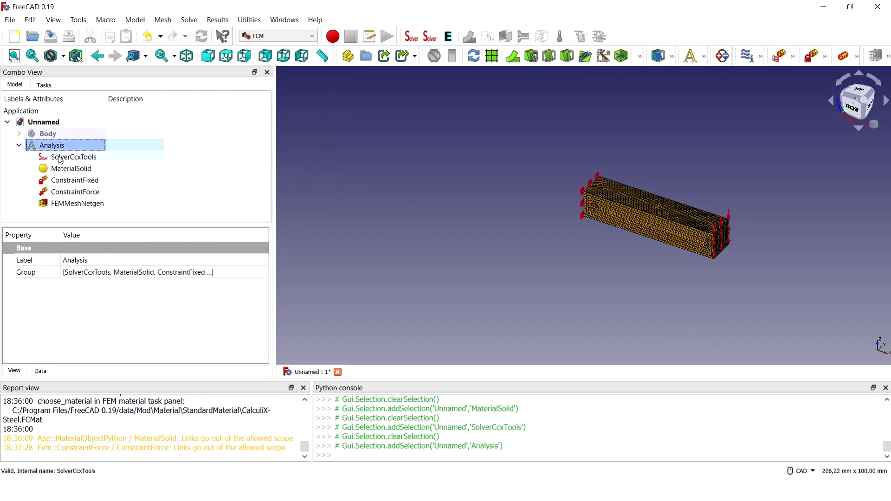
pyautogui.click(60, 158)
pyautogui.click(187, 21)
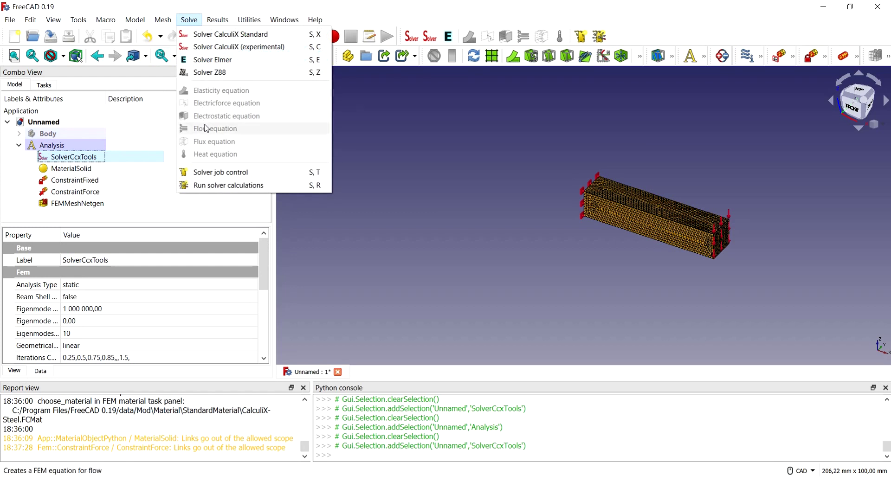
pyautogui.click(217, 175)
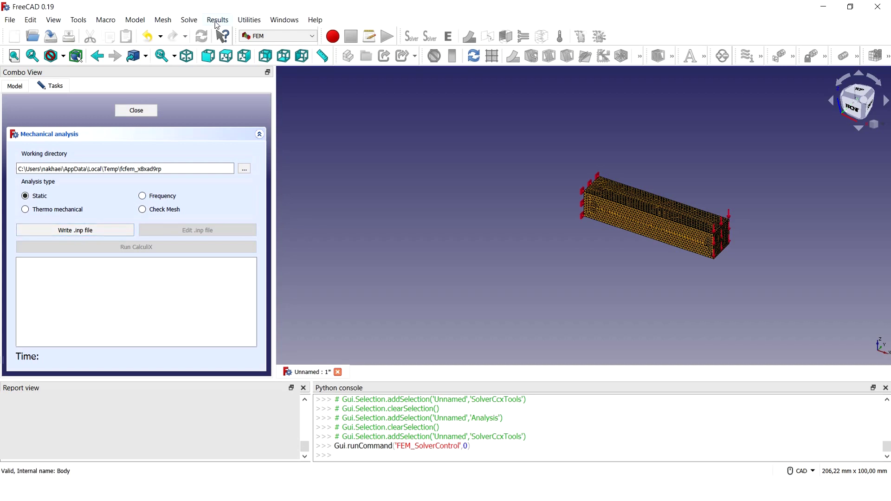
# Step: Close the job control panel and run the CalculiX solver calculations
pyautogui.click(196, 22)
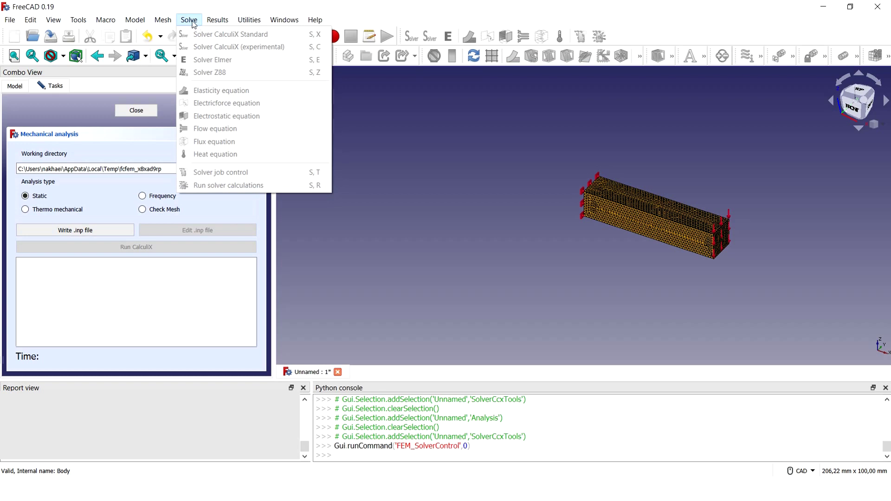
pyautogui.click(143, 114)
pyautogui.click(190, 21)
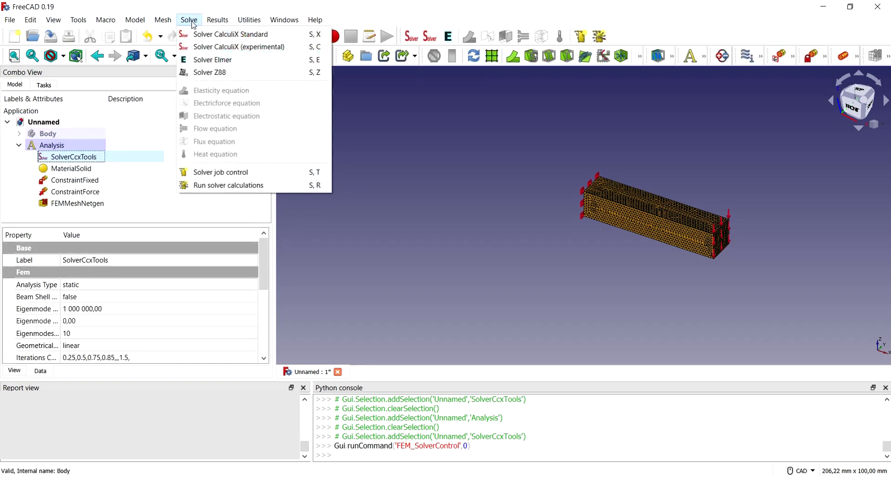
pyautogui.click(224, 184)
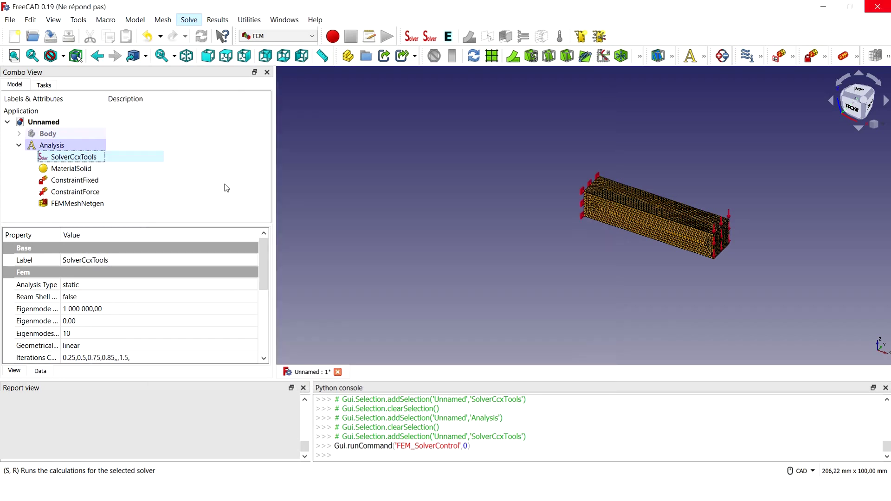
pyautogui.scroll(-1, 265, 173)
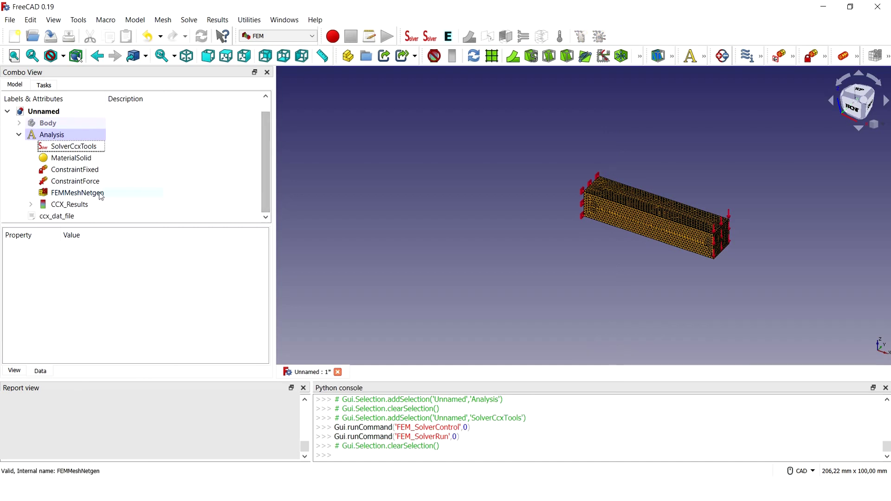
# Step: Show the CCX_Results displacement colouring on the beam, then close it
pyautogui.click(31, 204)
pyautogui.doubleClick(70, 205)
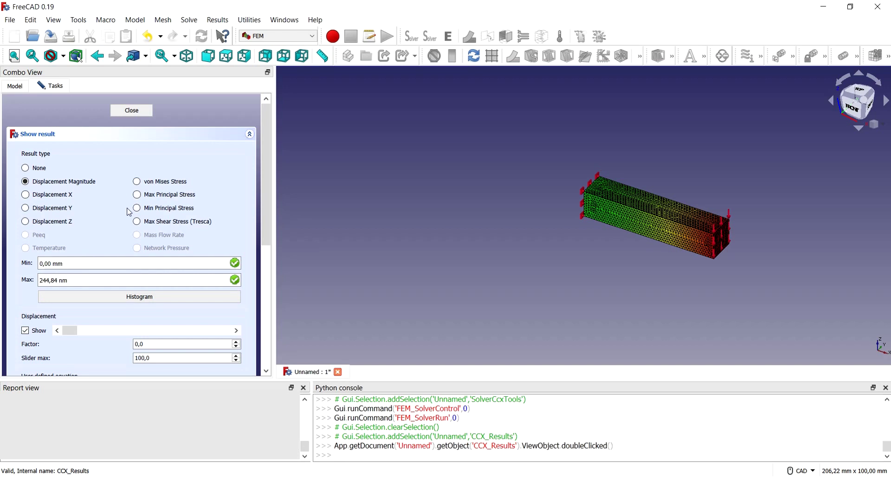
pyautogui.click(132, 112)
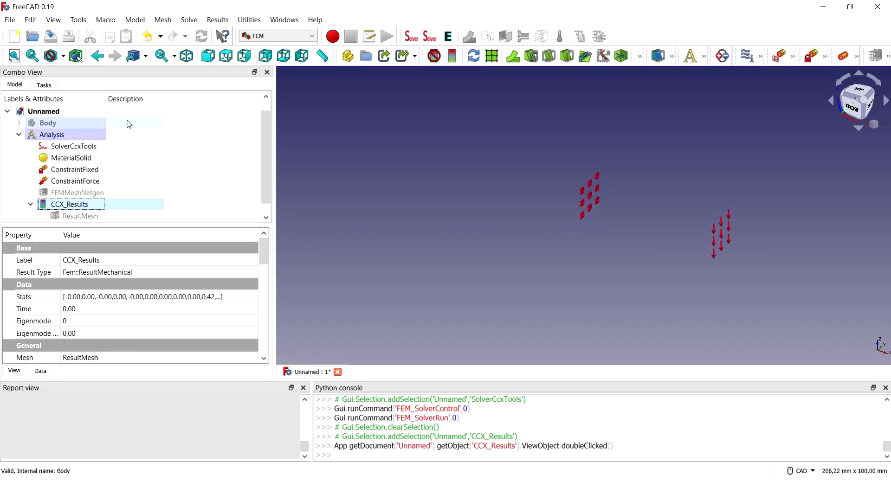
# Step: Change the force constraint's load to 1000 N
pyautogui.doubleClick(85, 183)
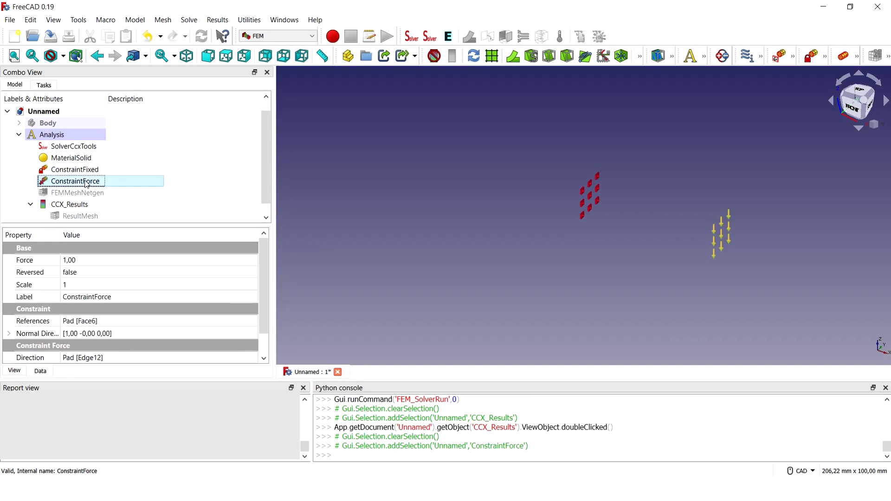
pyautogui.moveTo(128, 297); pyautogui.dragTo(103, 298)
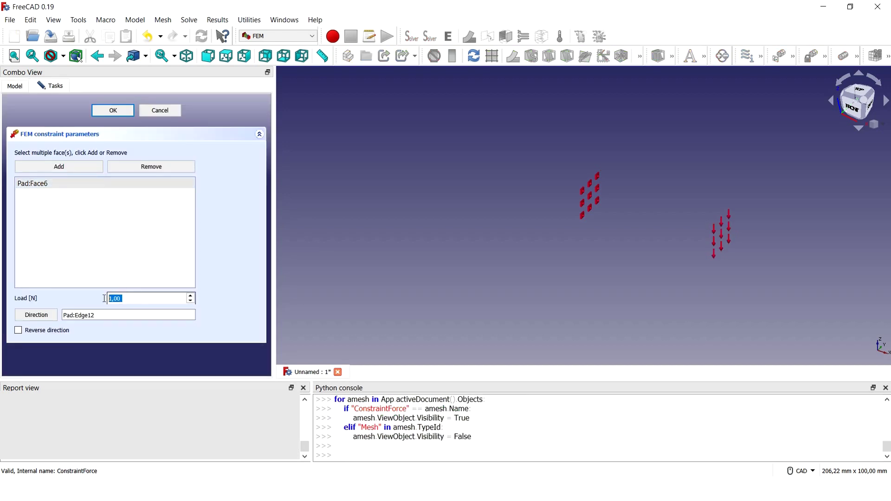
pyautogui.write('100')
pyautogui.click(123, 114)
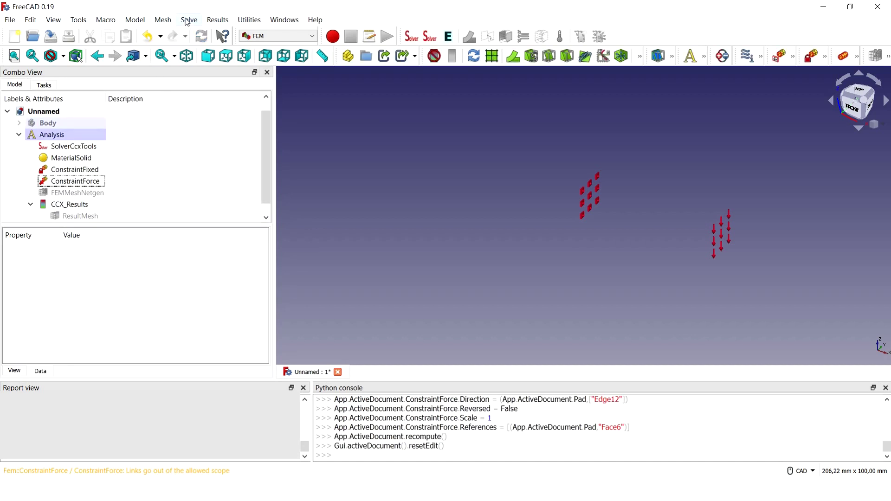
# Step: Run the CalculiX solver, check the CCX_Results displacement map (about 0.24 mm maximum), then close it
pyautogui.click(157, 147)
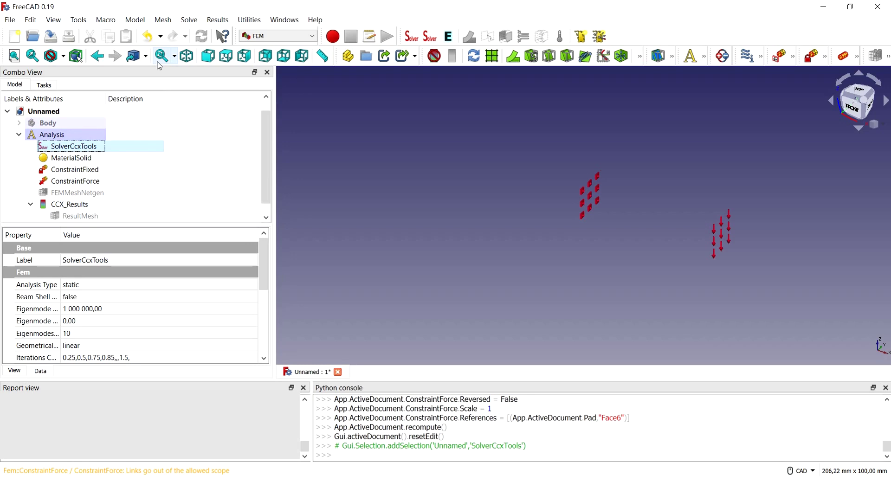
pyautogui.click(189, 20)
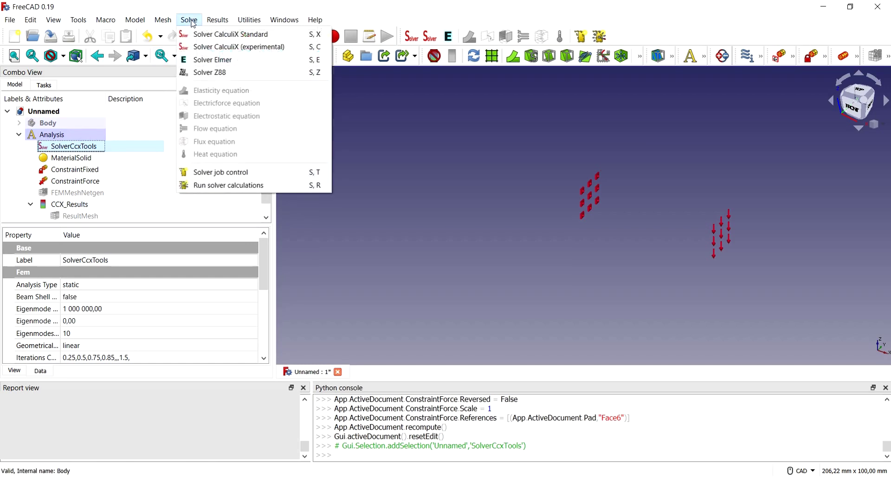
pyautogui.click(198, 187)
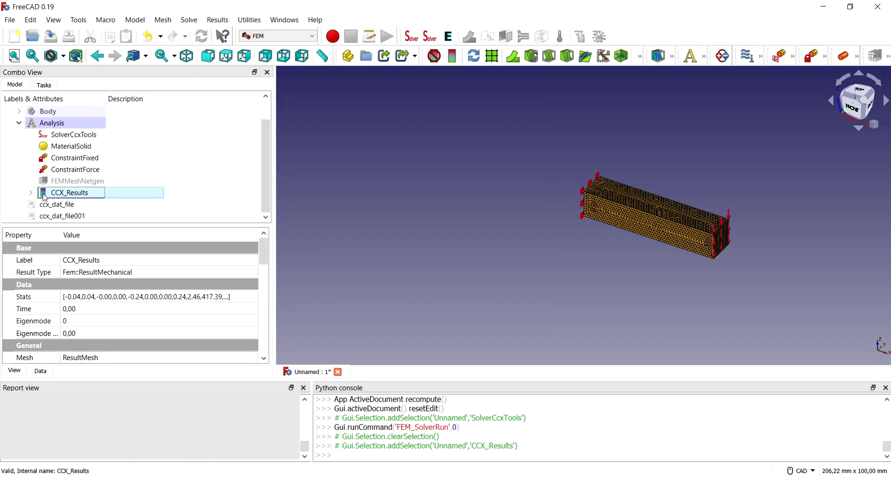
pyautogui.doubleClick(46, 198)
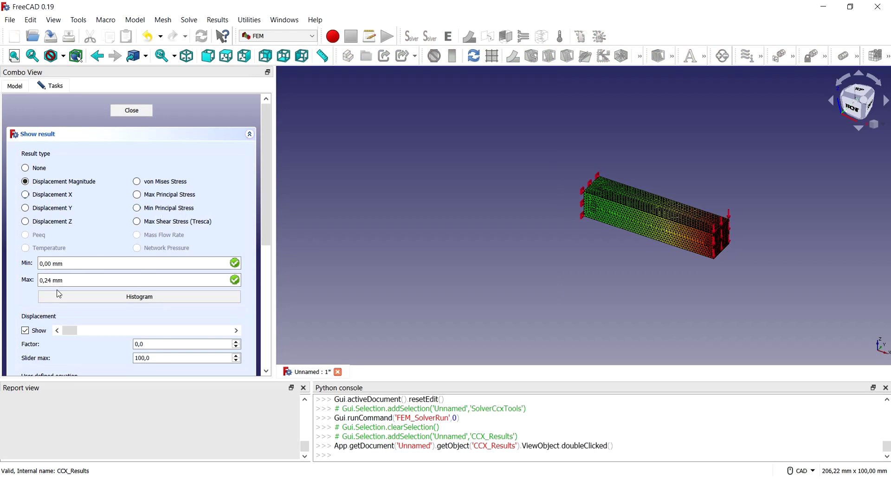
pyautogui.moveTo(269, 206); pyautogui.dragTo(261, 244)
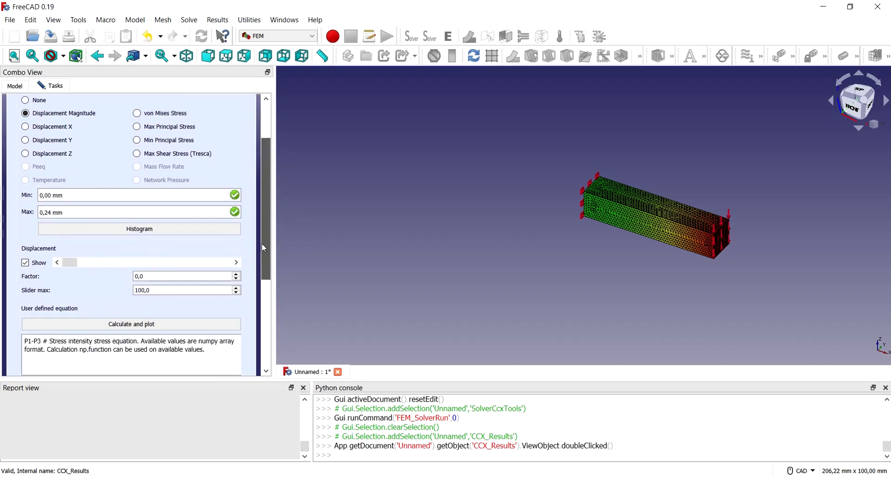
pyautogui.moveTo(262, 245); pyautogui.dragTo(262, 195)
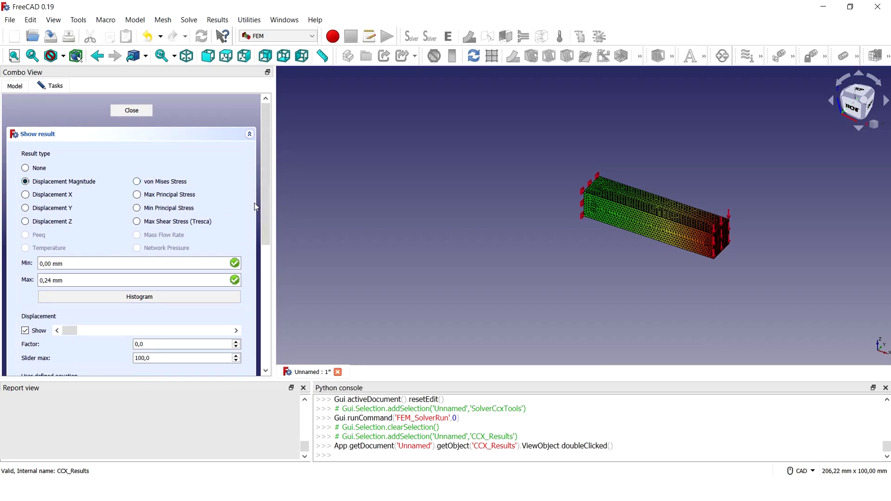
pyautogui.moveTo(264, 207)
pyautogui.mouseDown()
pyautogui.moveTo(264, 215)
pyautogui.moveTo(262, 175)
pyautogui.mouseUp()
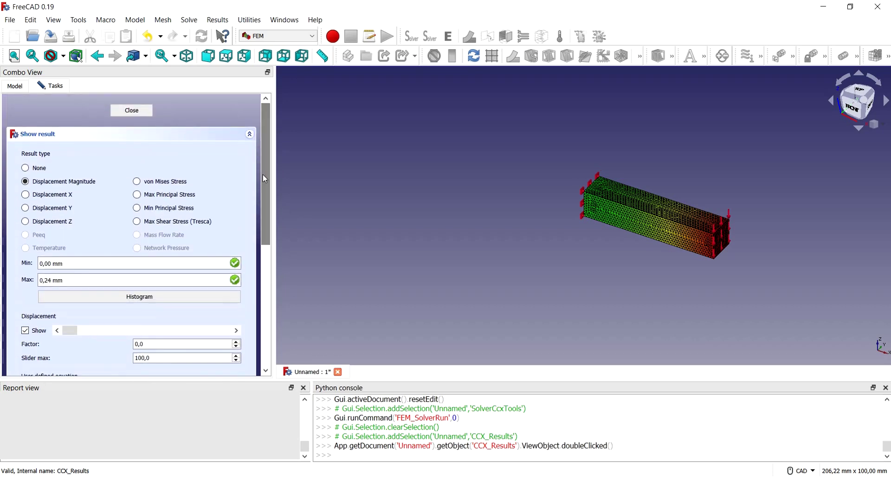
pyautogui.click(137, 112)
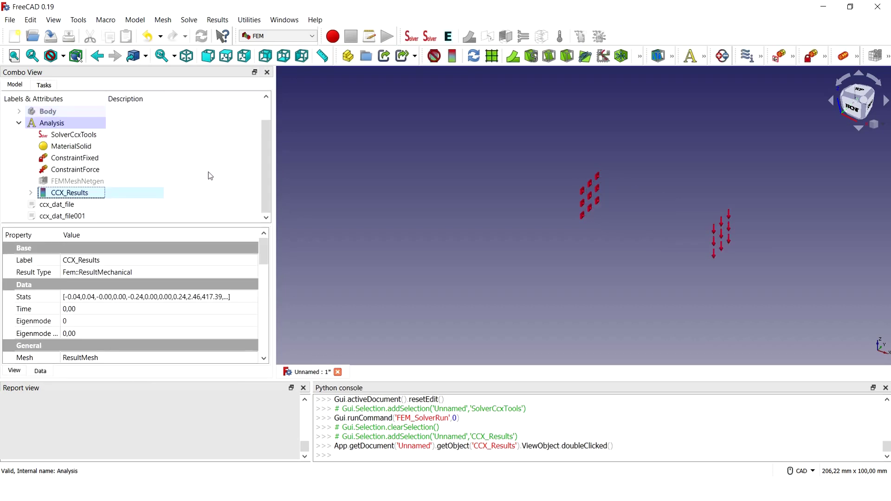
pyautogui.moveTo(266, 152); pyautogui.dragTo(264, 117)
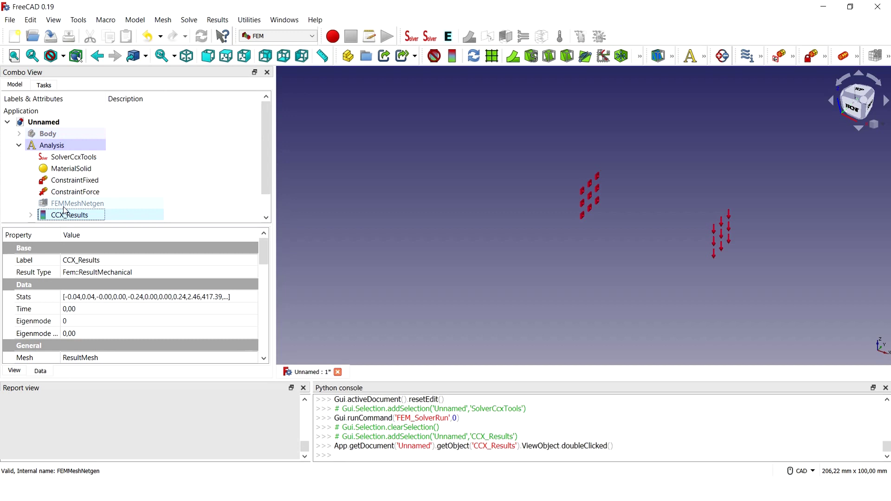
# Step: Create a ResultPipeline from CCX_Results and add a Warp filter to it
pyautogui.click(190, 20)
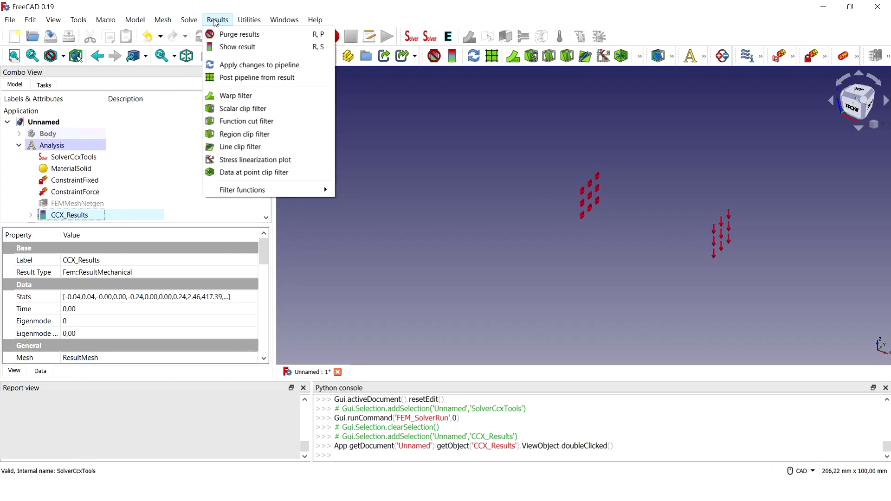
pyautogui.click(255, 79)
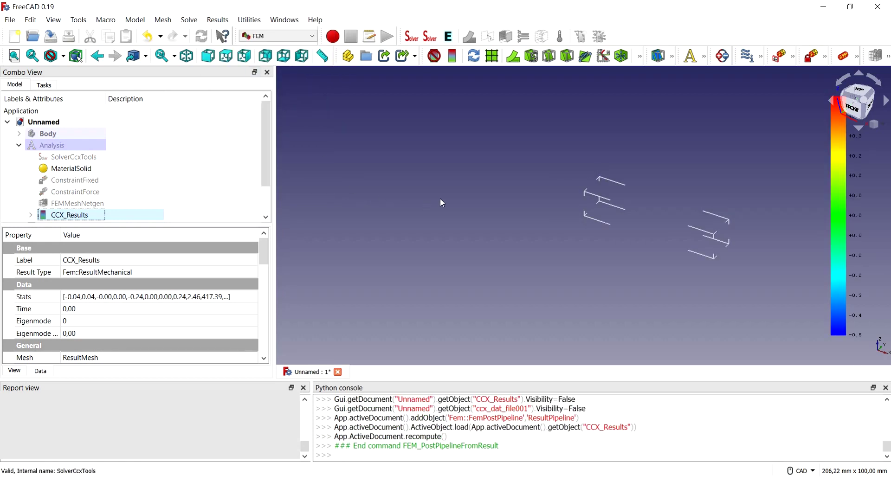
pyautogui.scroll(-1, 265, 153)
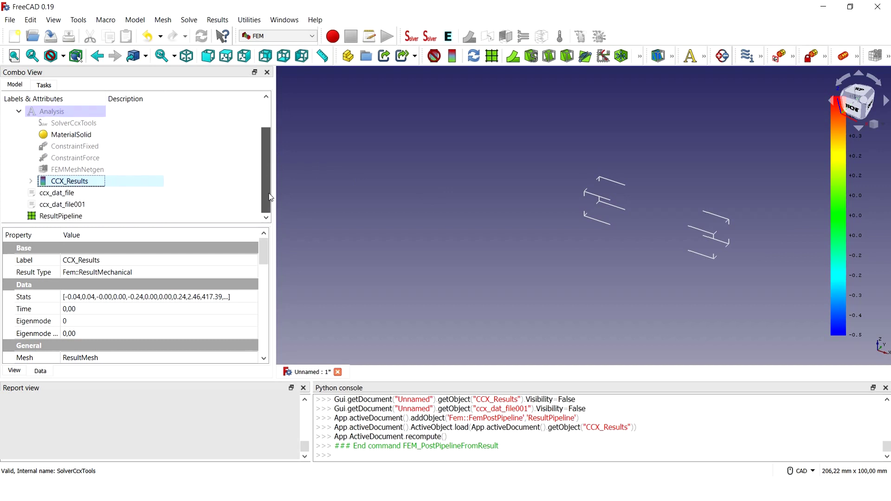
pyautogui.click(52, 216)
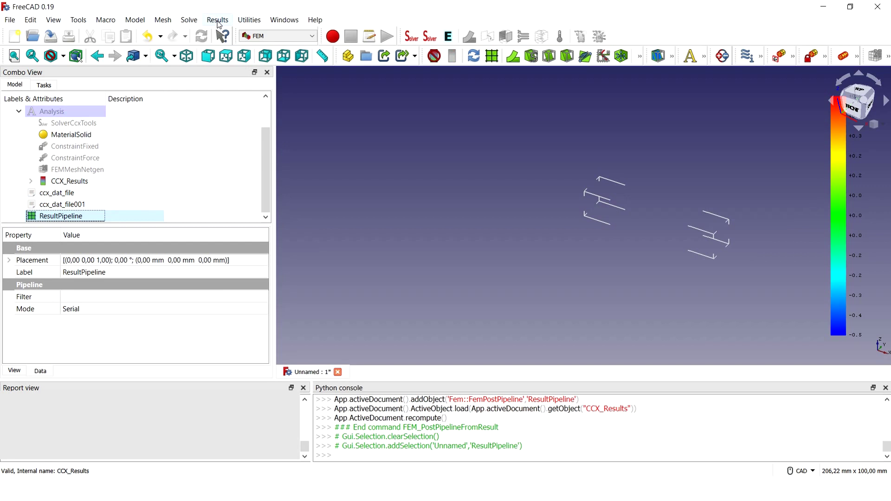
pyautogui.click(193, 23)
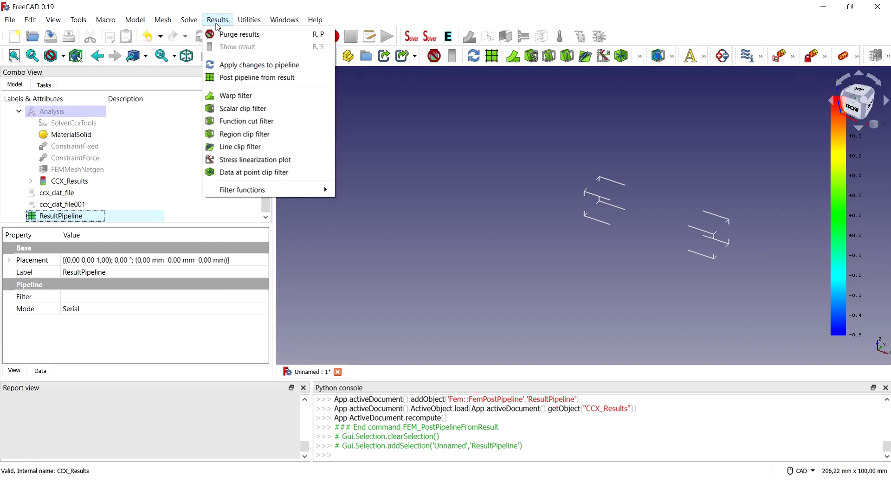
pyautogui.click(253, 98)
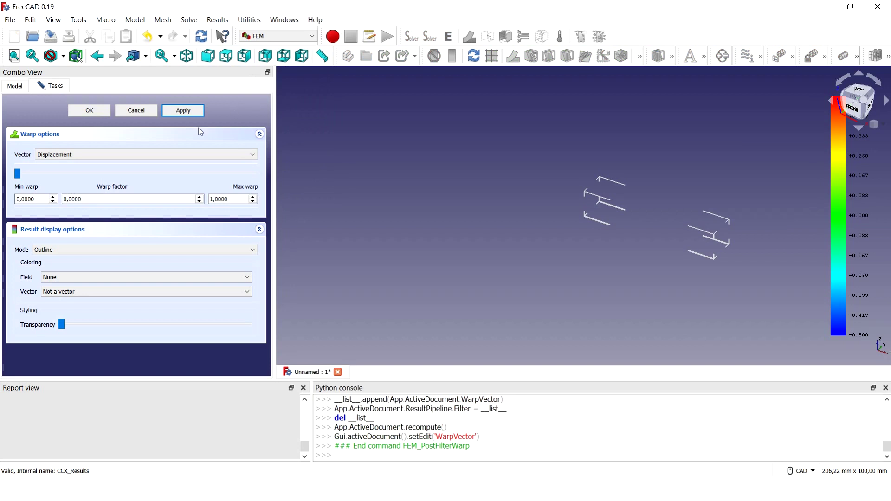
# Step: Set the warp filter to Surface mode coloured by Displacement, then apply and accept it
pyautogui.click(76, 250)
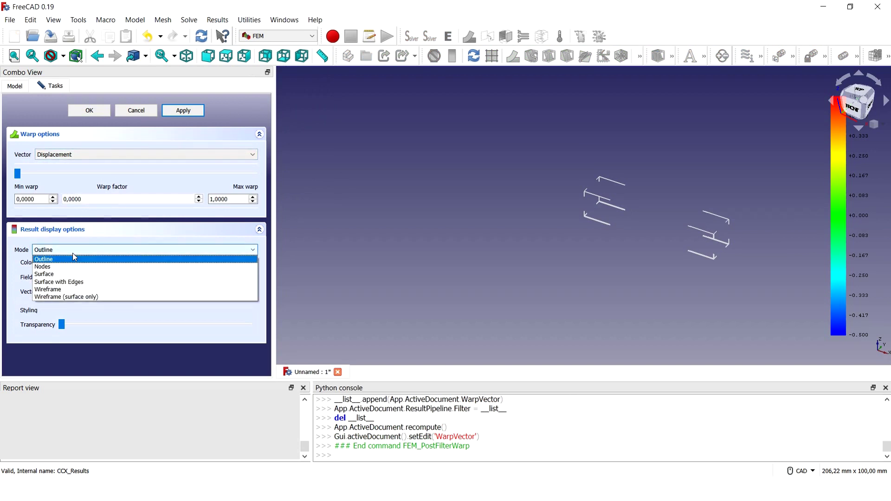
pyautogui.click(69, 275)
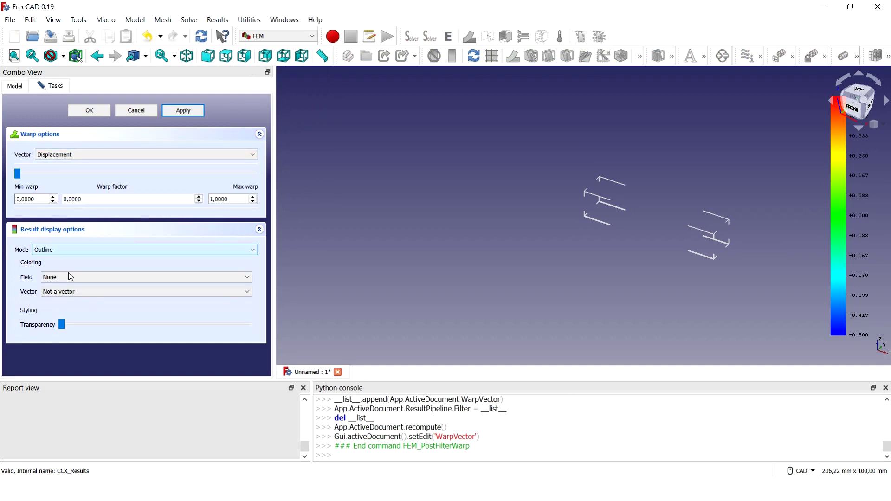
pyautogui.click(73, 279)
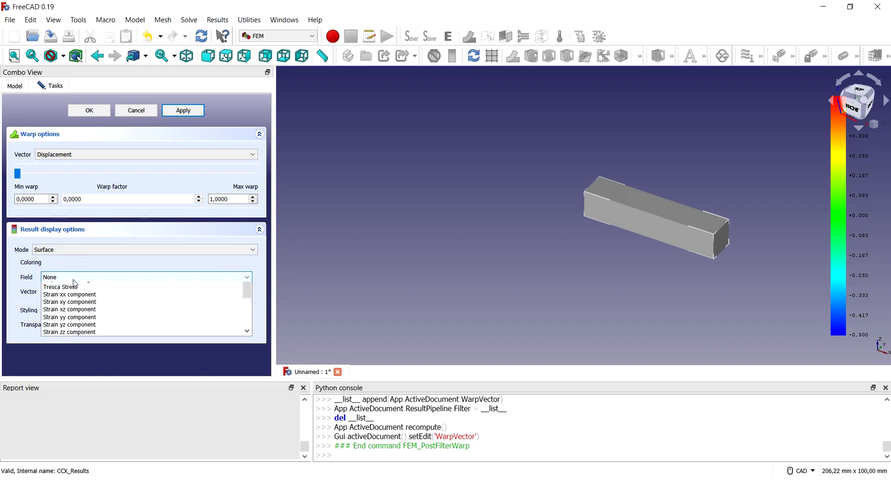
pyautogui.click(74, 295)
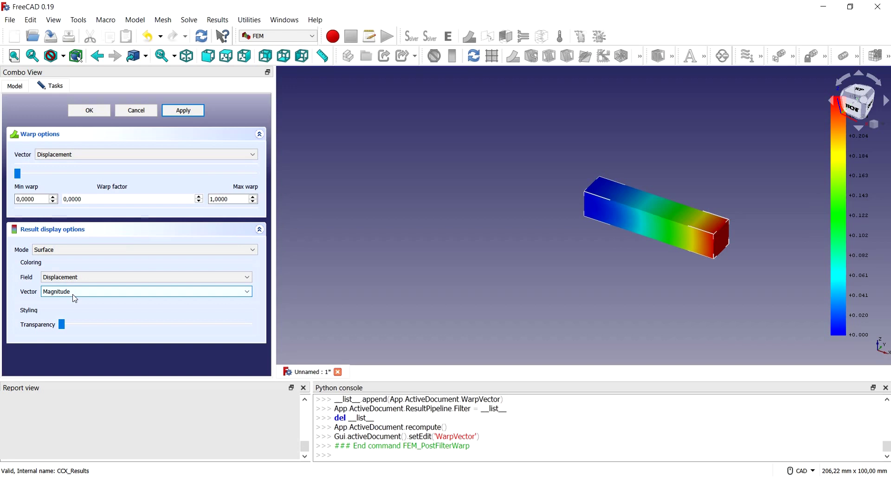
pyautogui.click(178, 111)
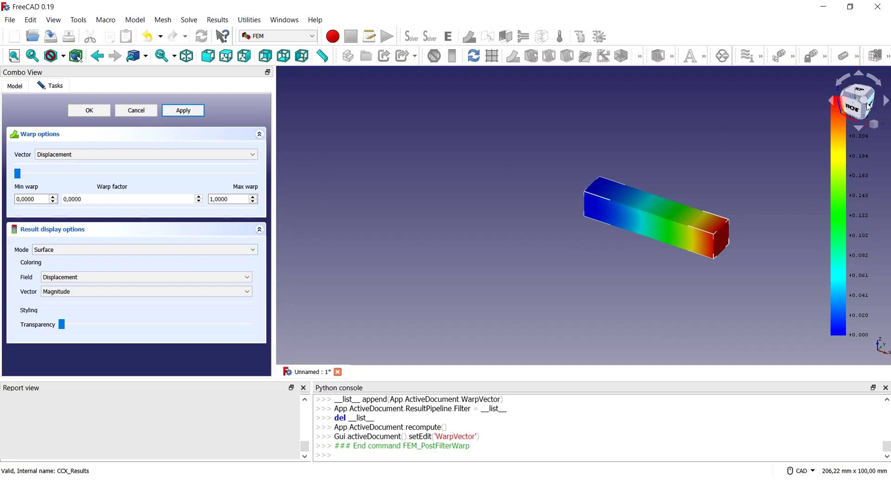
pyautogui.moveTo(868, 103)
pyautogui.mouseDown()
pyautogui.moveTo(623, 185)
pyautogui.moveTo(485, 252)
pyautogui.mouseUp()
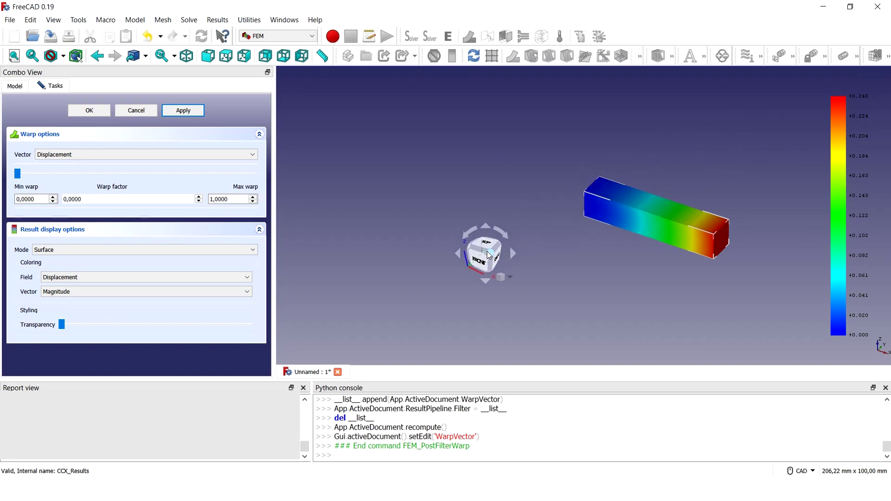
pyautogui.click(98, 113)
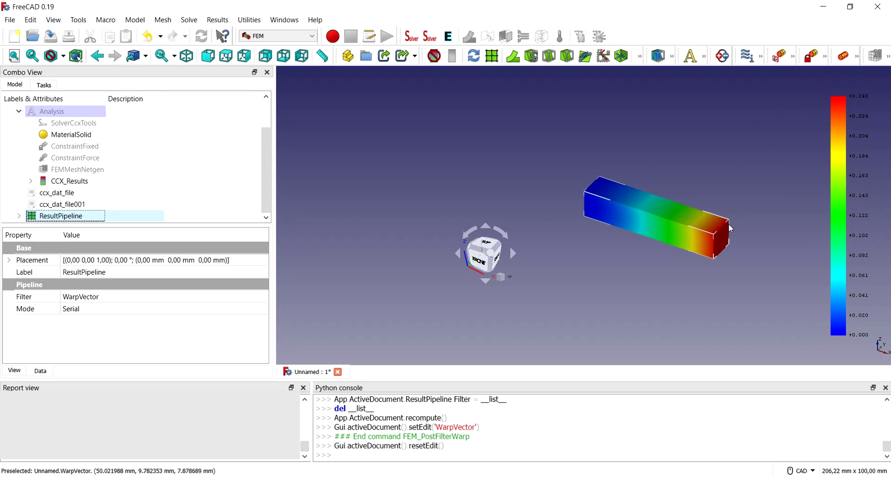
# Step: Adjust the CCX_Results deformation slider, then reopen its 0–0.24 mm displacement magnitude view
pyautogui.click(103, 184)
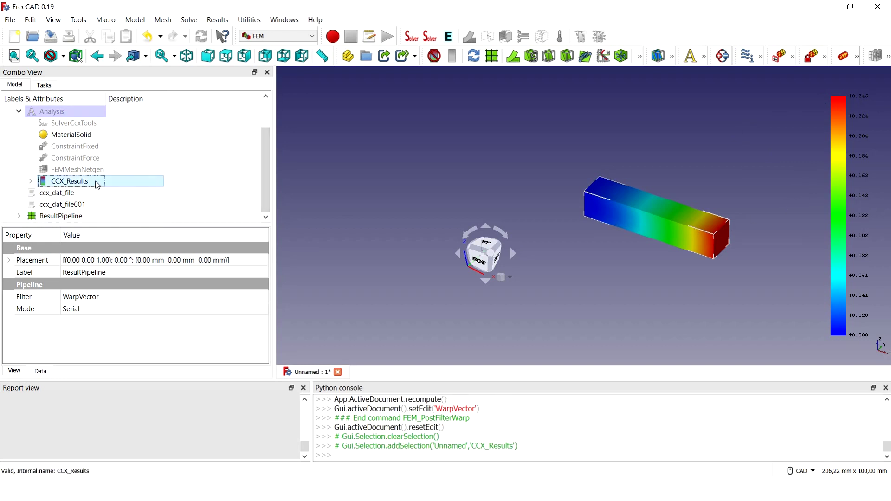
pyautogui.doubleClick(51, 182)
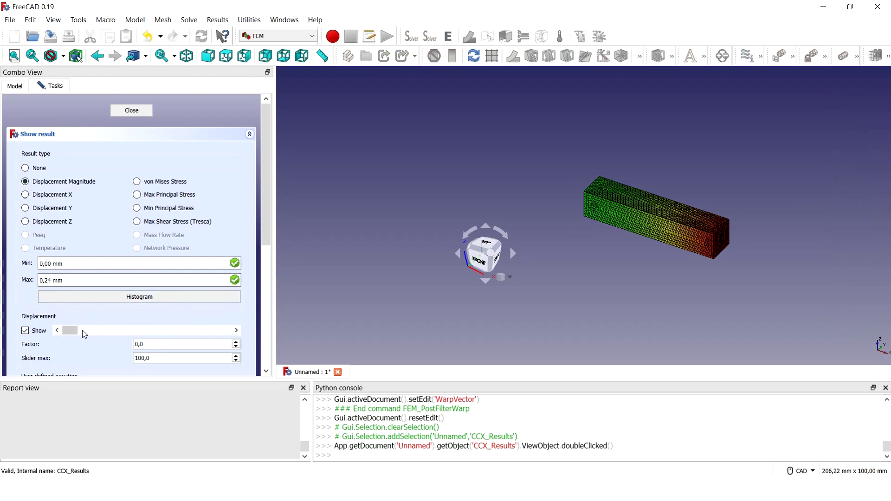
pyautogui.moveTo(70, 331)
pyautogui.mouseDown()
pyautogui.moveTo(82, 331)
pyautogui.moveTo(43, 338)
pyautogui.mouseUp()
pyautogui.scroll(-3, 43, 333)
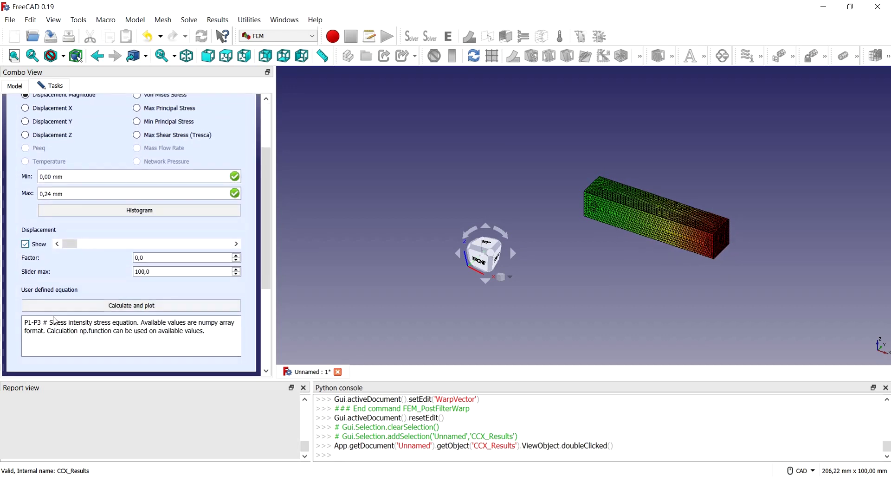
pyautogui.scroll(3, 74, 294)
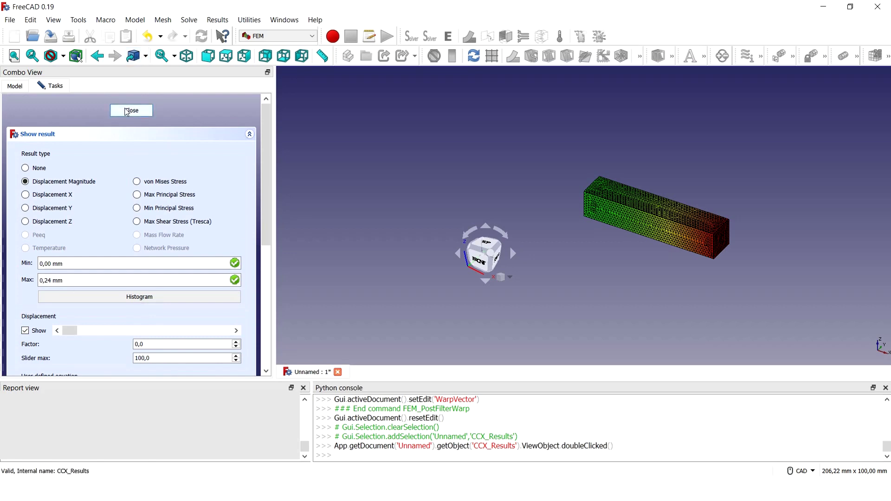
pyautogui.click(131, 110)
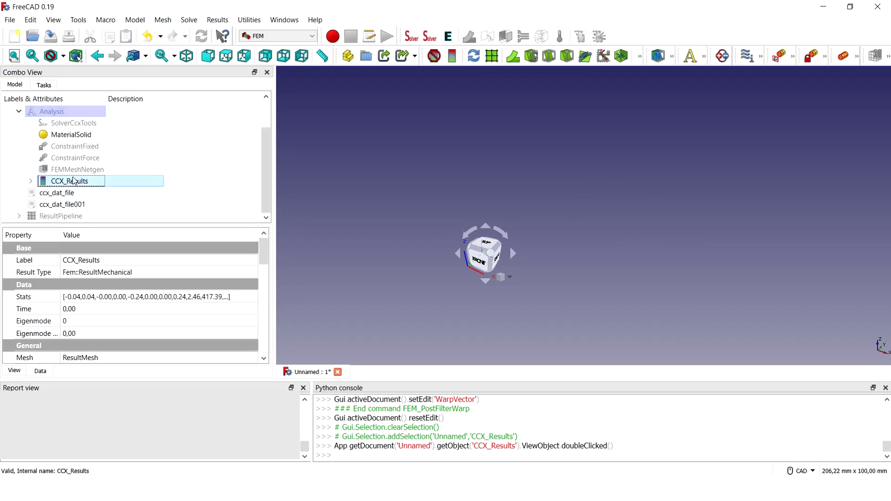
pyautogui.doubleClick(72, 180)
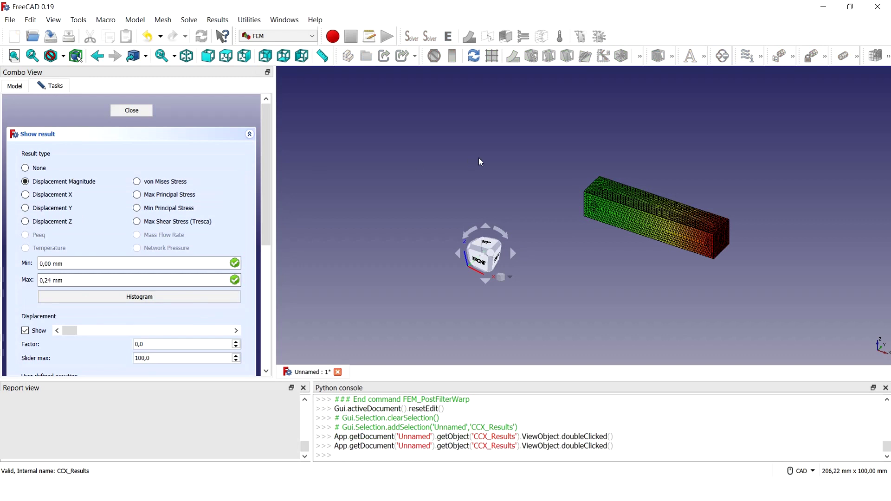